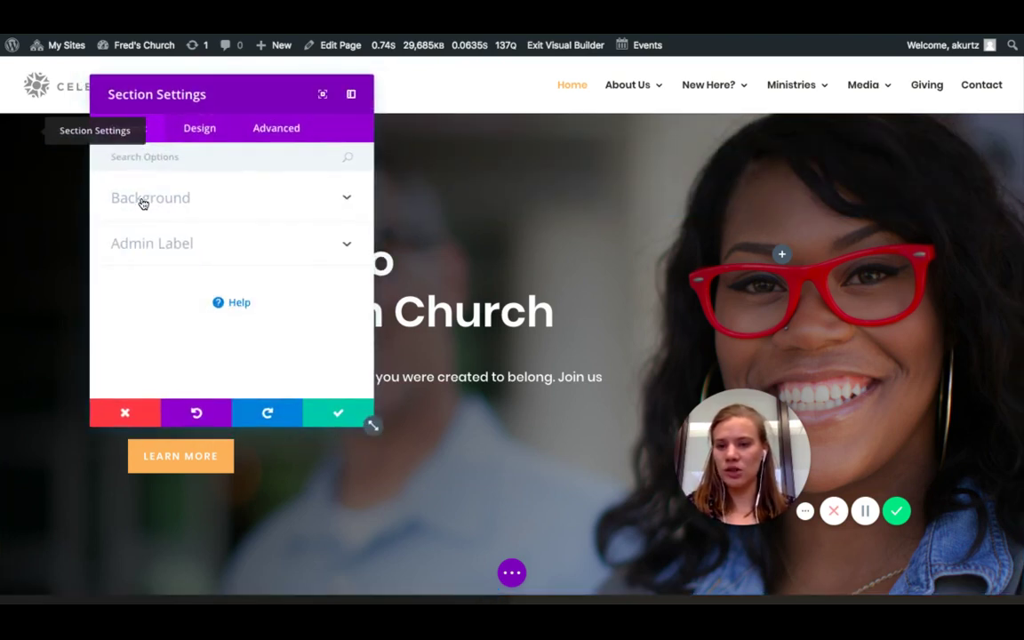
# - Review the gradient, image and video background options of the welcome section
pyautogui.click(143, 198)
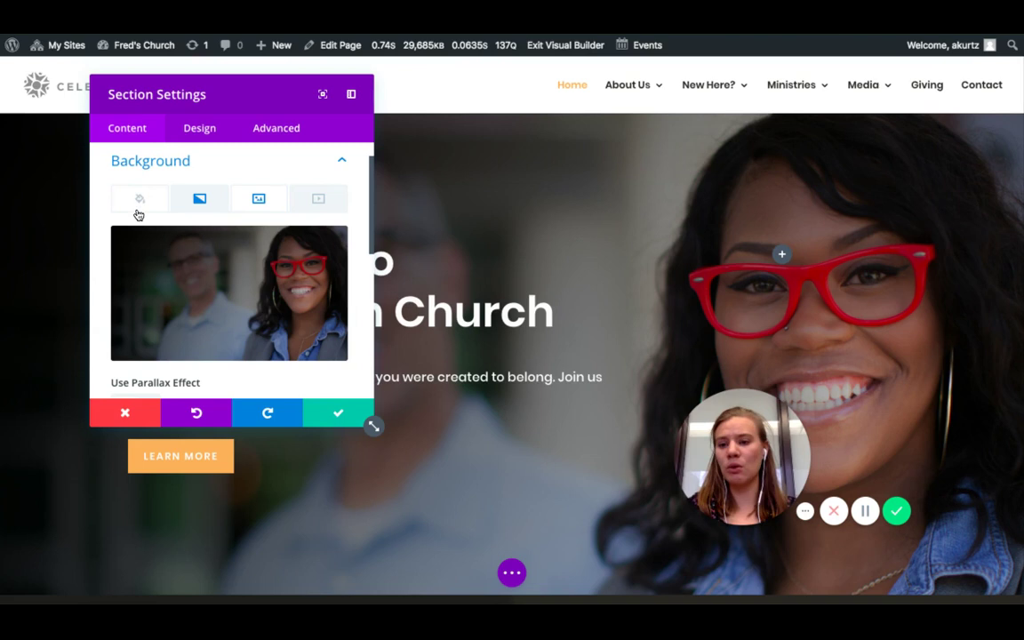
pyautogui.click(200, 201)
pyautogui.scroll(-2, 191, 310)
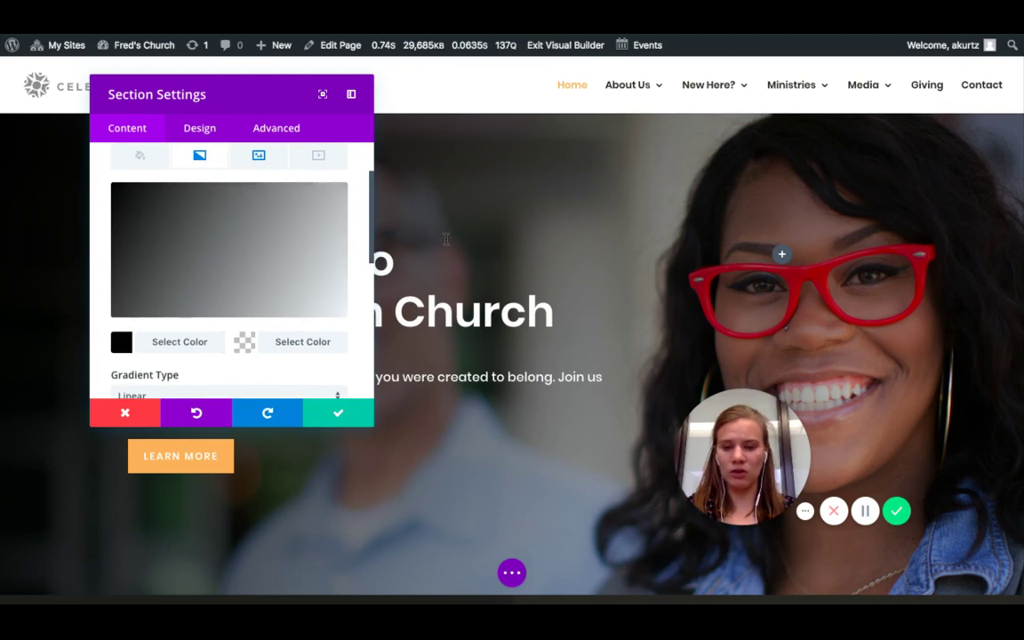
pyautogui.scroll(1, 251, 265)
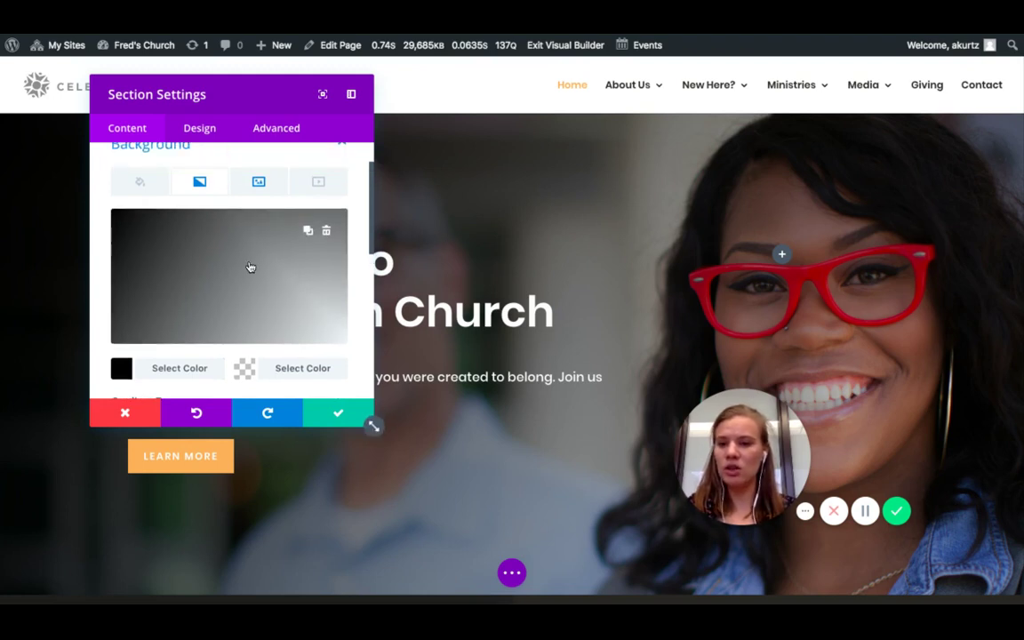
pyautogui.click(258, 187)
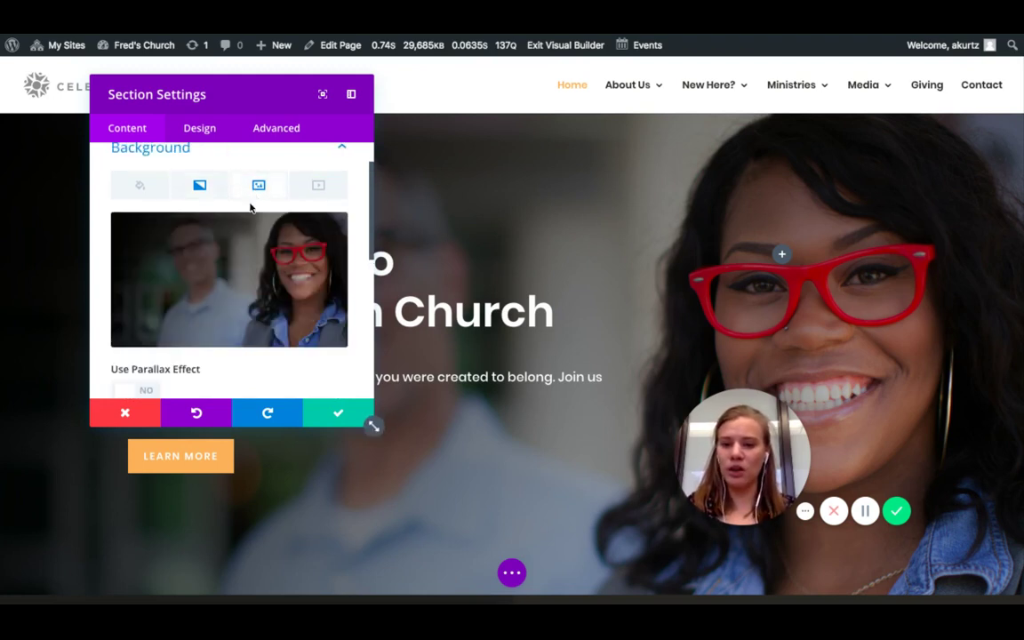
pyautogui.click(318, 188)
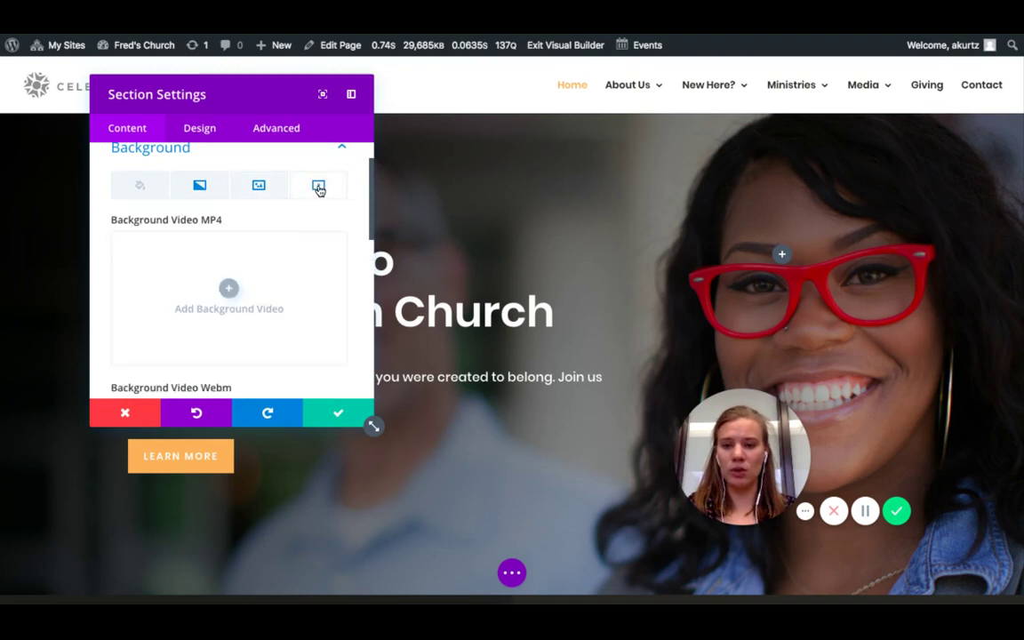
pyautogui.click(256, 184)
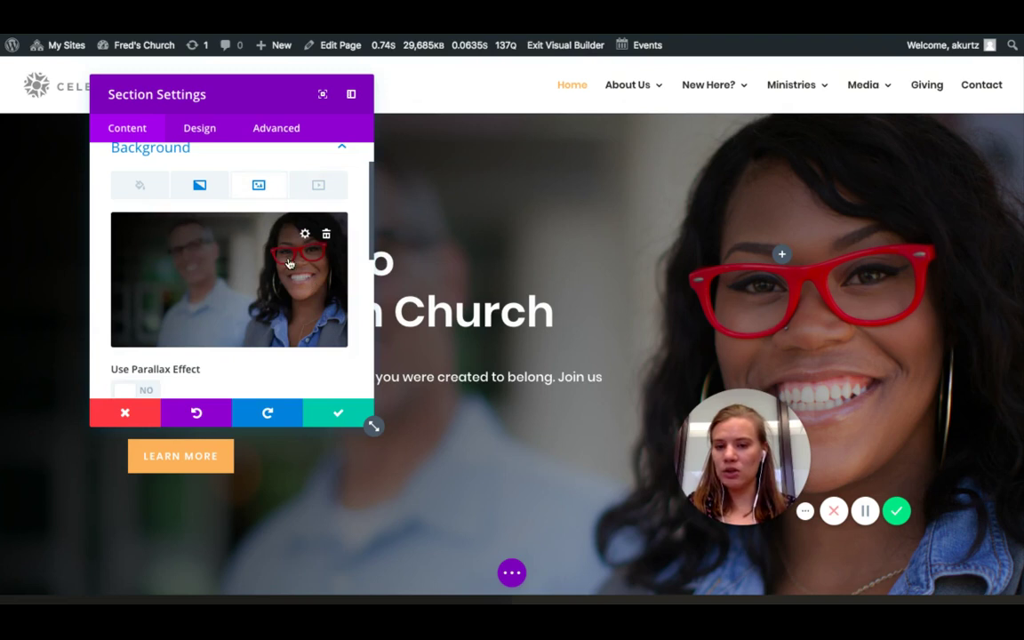
pyautogui.scroll(-1, 229, 285)
pyautogui.scroll(2, 224, 286)
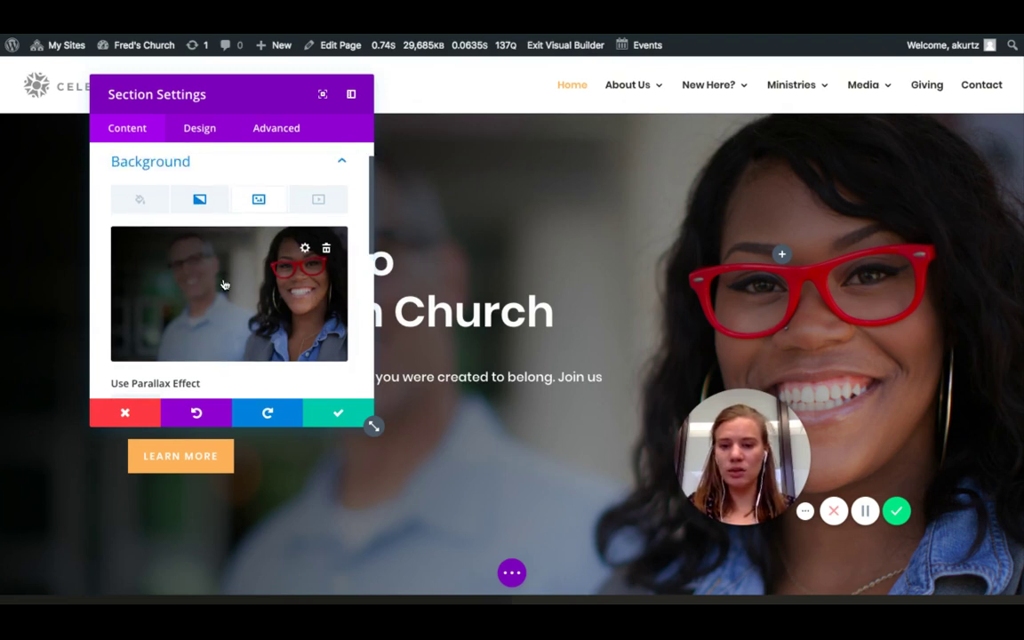
# - Replace the welcome section's background image by uploading lightstock_227139_full_user_43208115.jpg
pyautogui.click(326, 253)
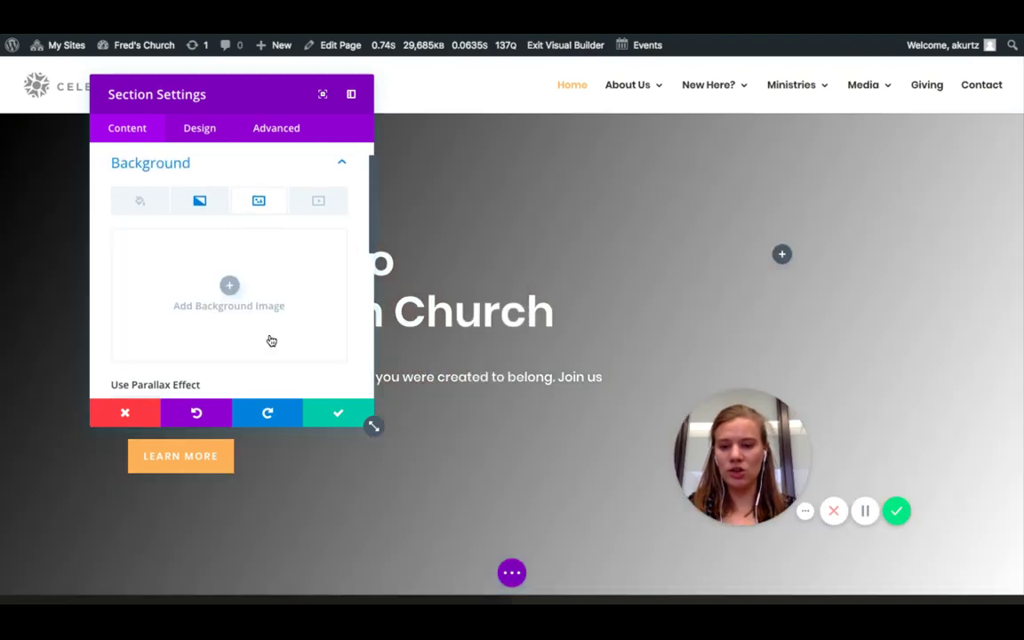
pyautogui.click(227, 287)
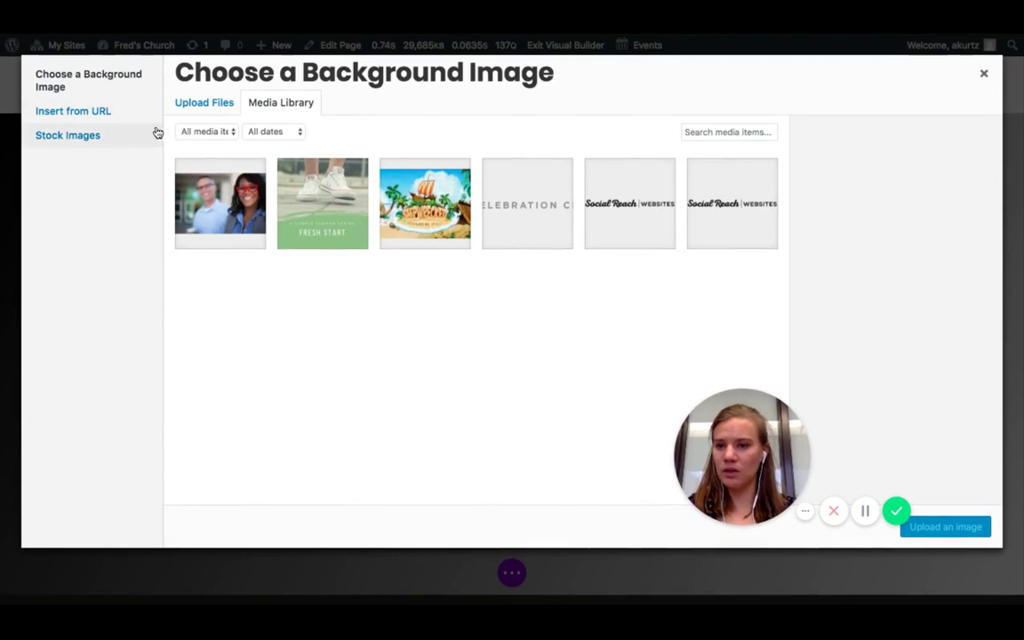
pyautogui.click(209, 104)
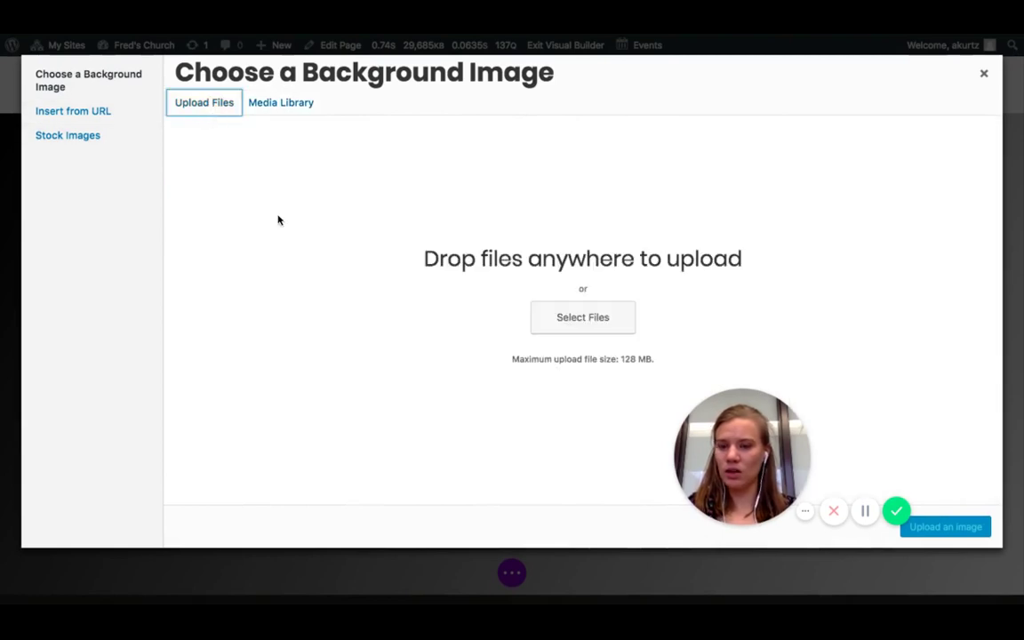
pyautogui.click(574, 313)
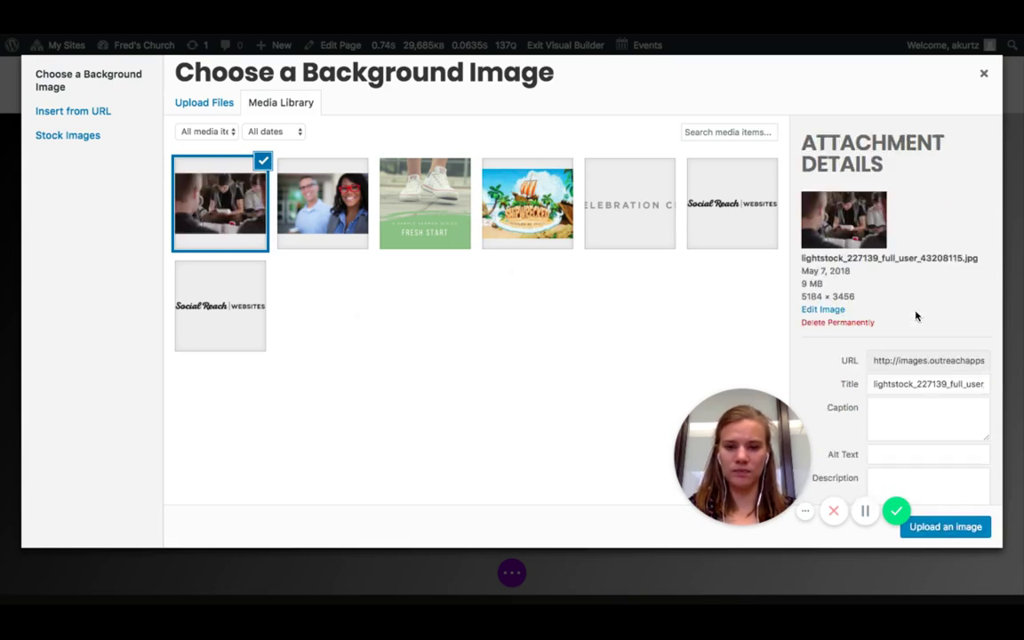
pyautogui.click(946, 527)
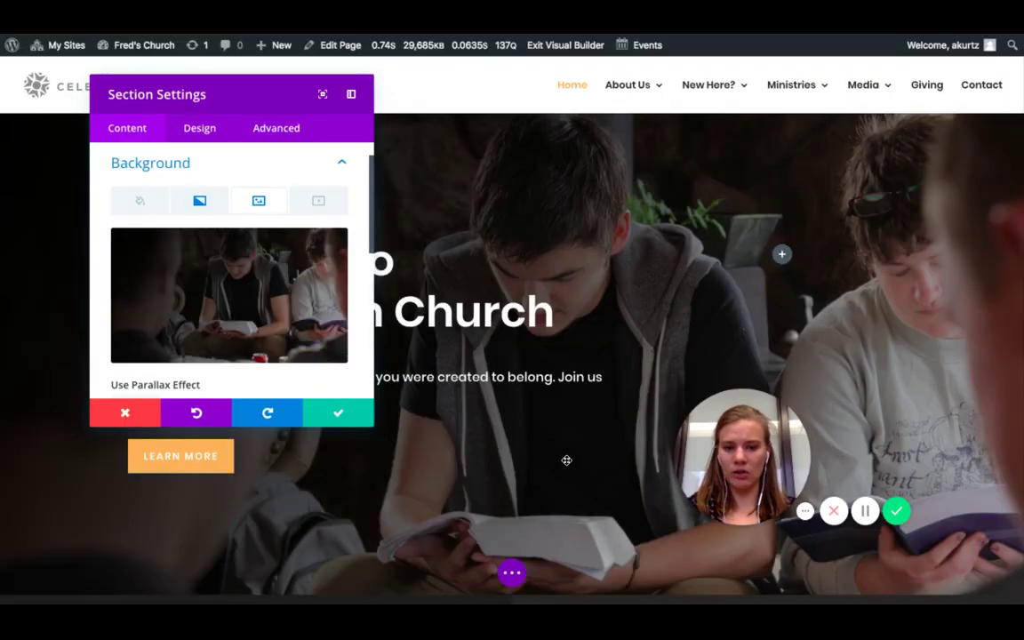
pyautogui.scroll(-3, 566, 461)
pyautogui.scroll(2, 565, 458)
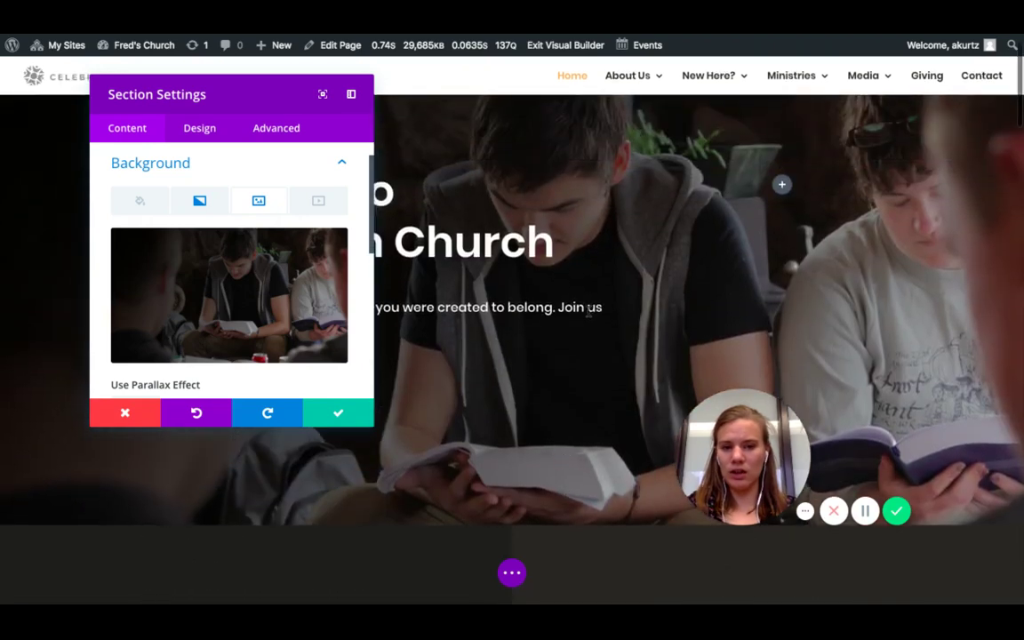
pyautogui.scroll(1, 586, 309)
# - Turn on the parallax effect for the welcome section's background image and save the section settings
pyautogui.scroll(-2, 281, 355)
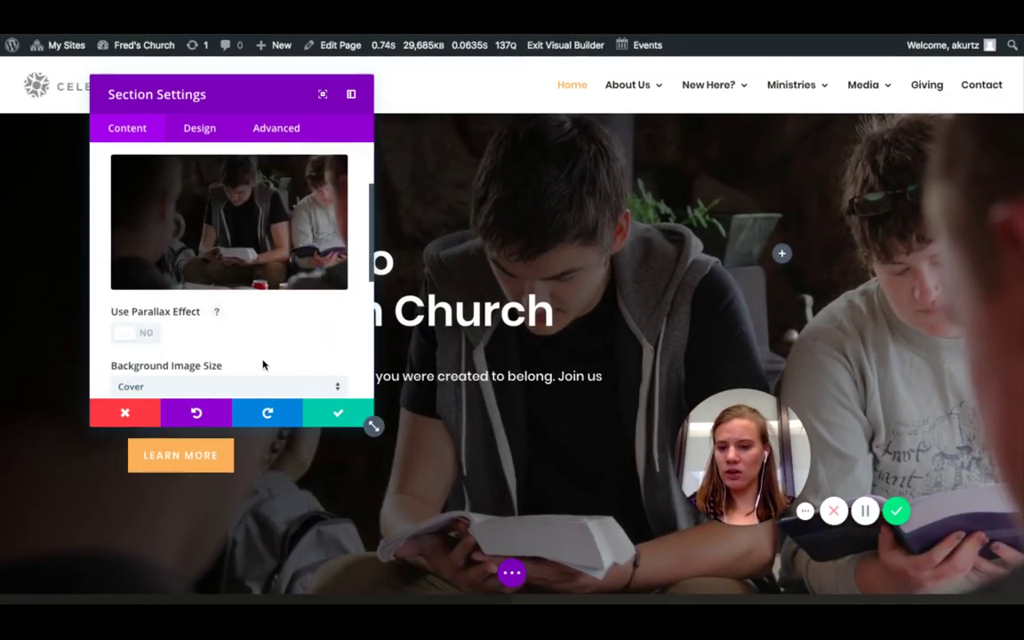
pyautogui.scroll(-1, 249, 359)
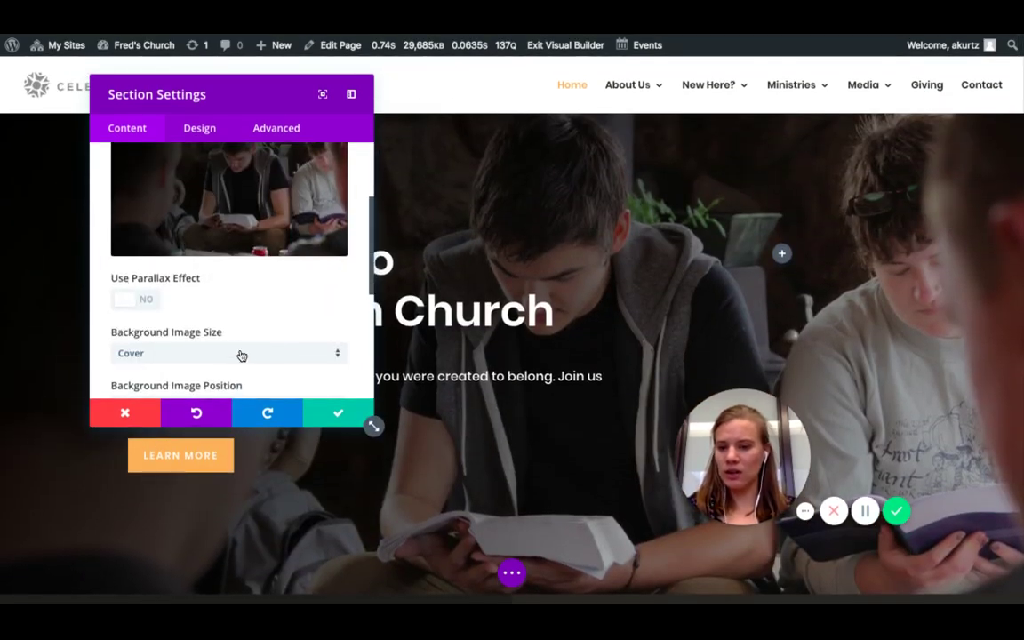
pyautogui.click(140, 305)
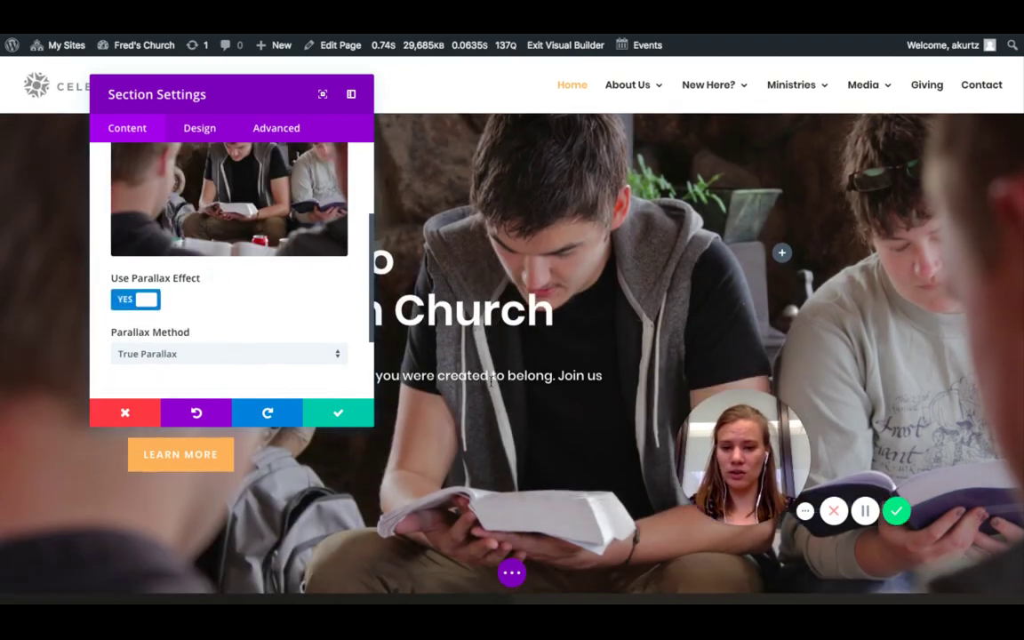
pyautogui.scroll(-1, 489, 381)
pyautogui.scroll(-1, 490, 381)
pyautogui.scroll(3, 427, 396)
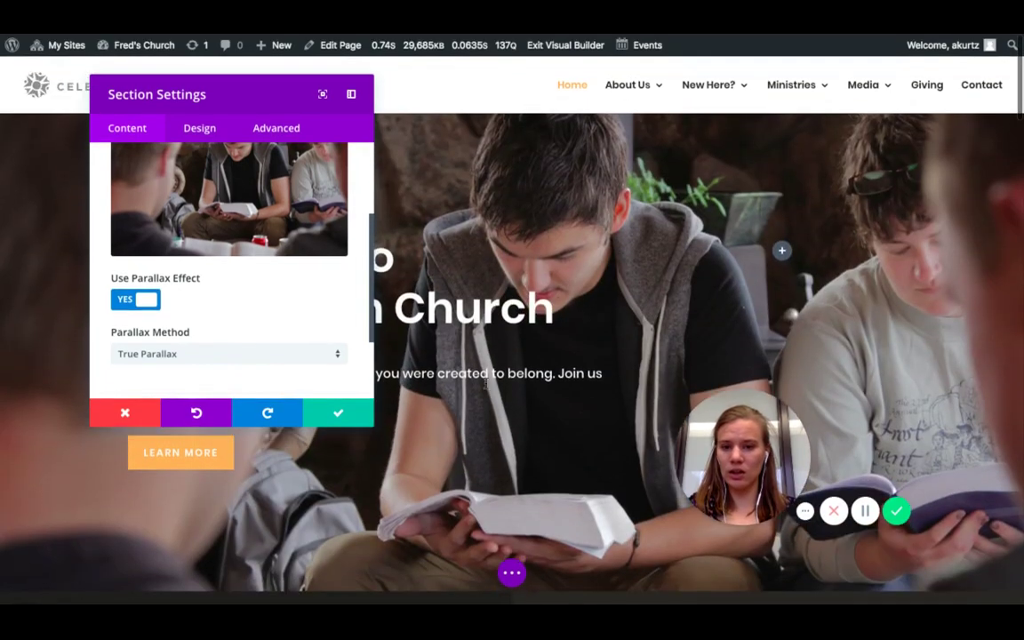
pyautogui.click(332, 416)
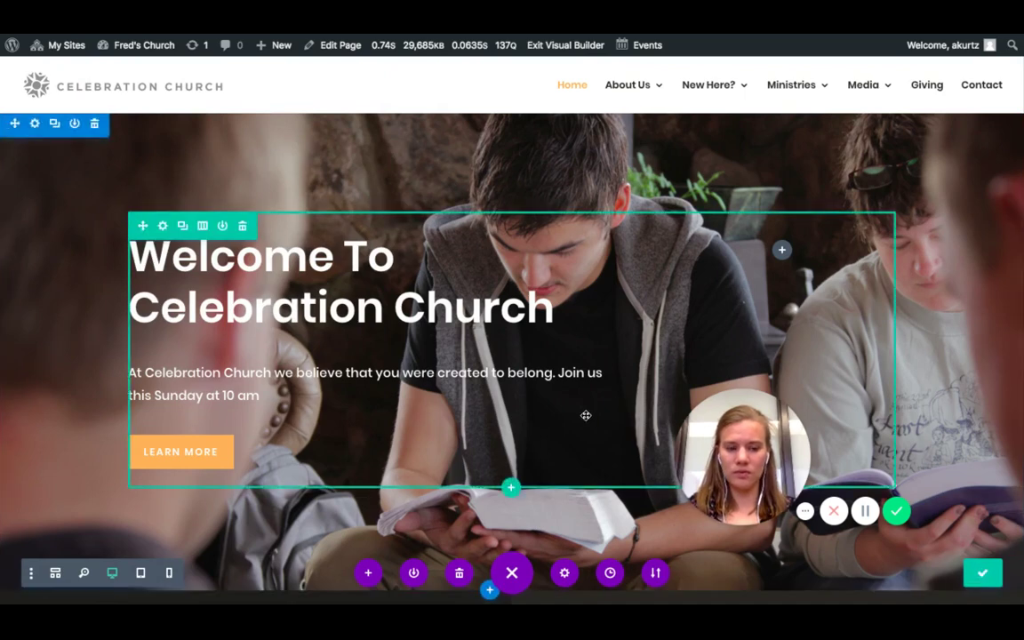
# - Check how the parallax background of the welcome section behaves while moving through the page
pyautogui.scroll(-1, 585, 415)
pyautogui.scroll(-5, 585, 415)
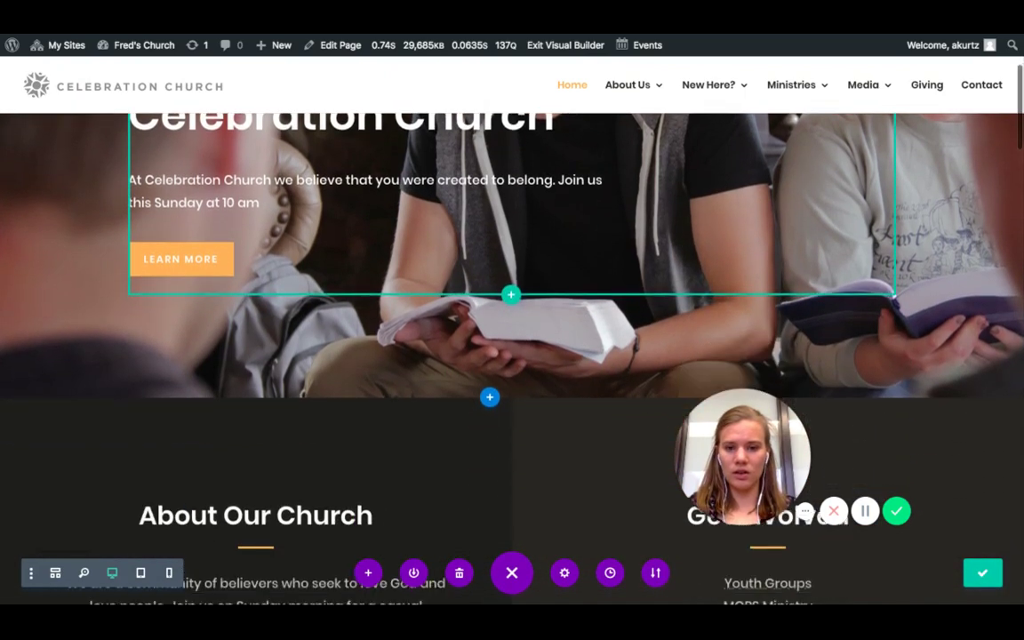
pyautogui.scroll(-1, 511, 355)
pyautogui.scroll(6, 512, 355)
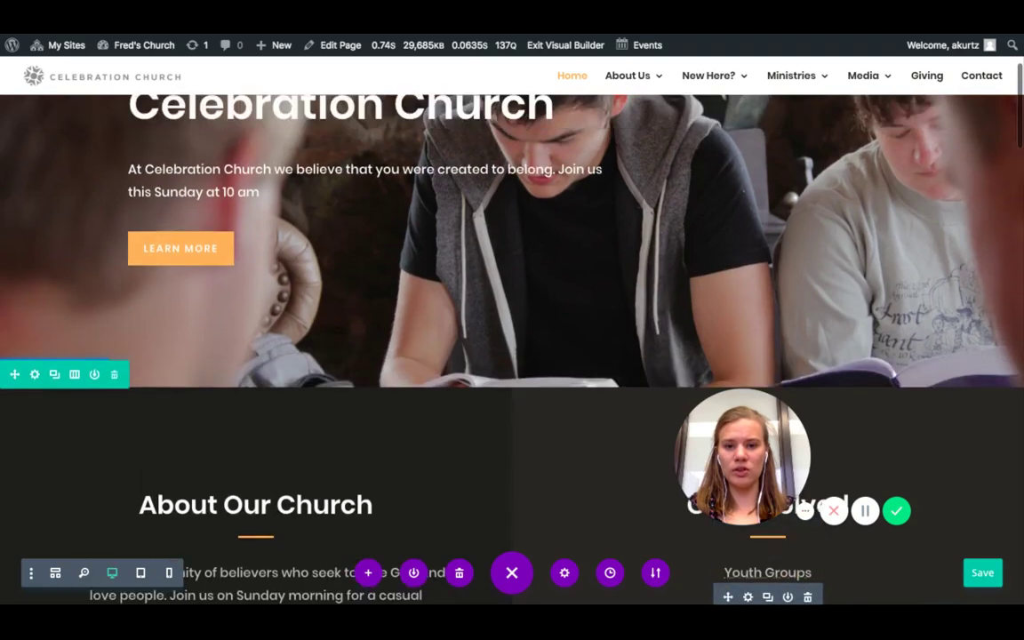
pyautogui.scroll(-6, 512, 356)
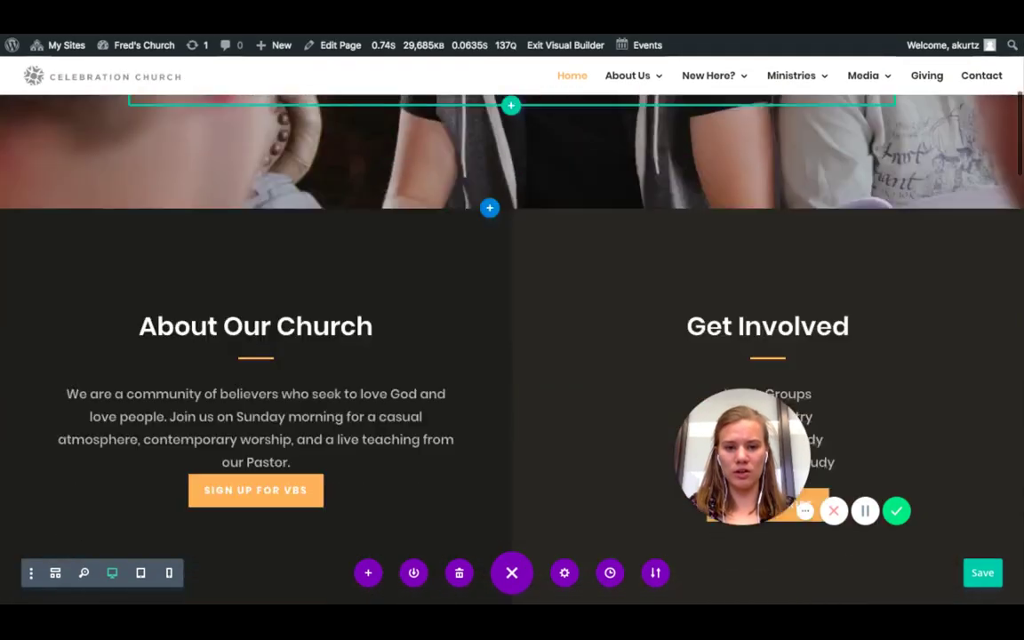
pyautogui.scroll(7, 148, 193)
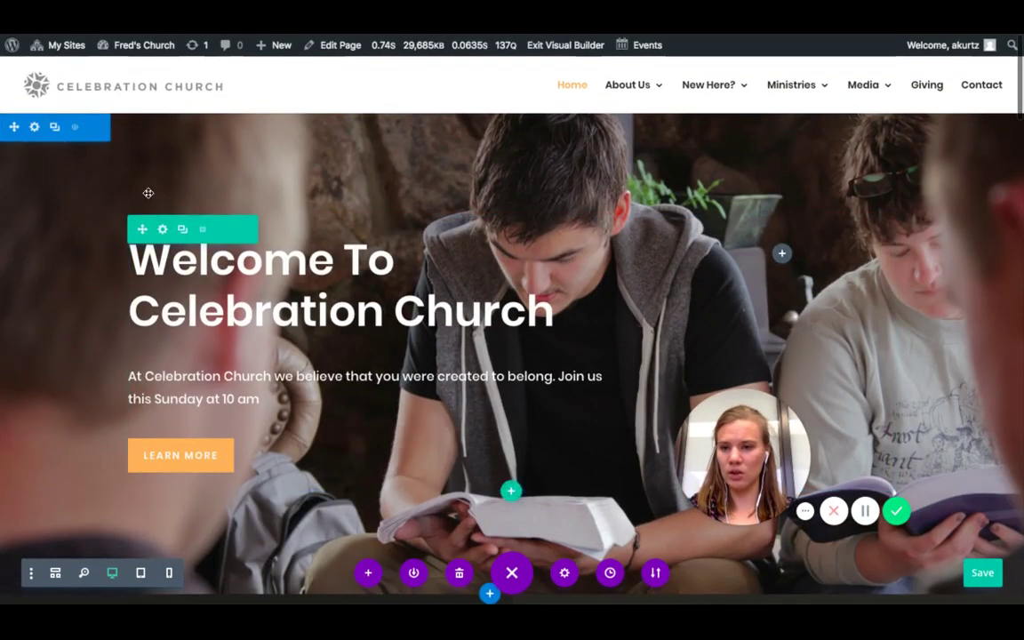
# - Turn off the parallax effect for the welcome section's background image
pyautogui.click(34, 126)
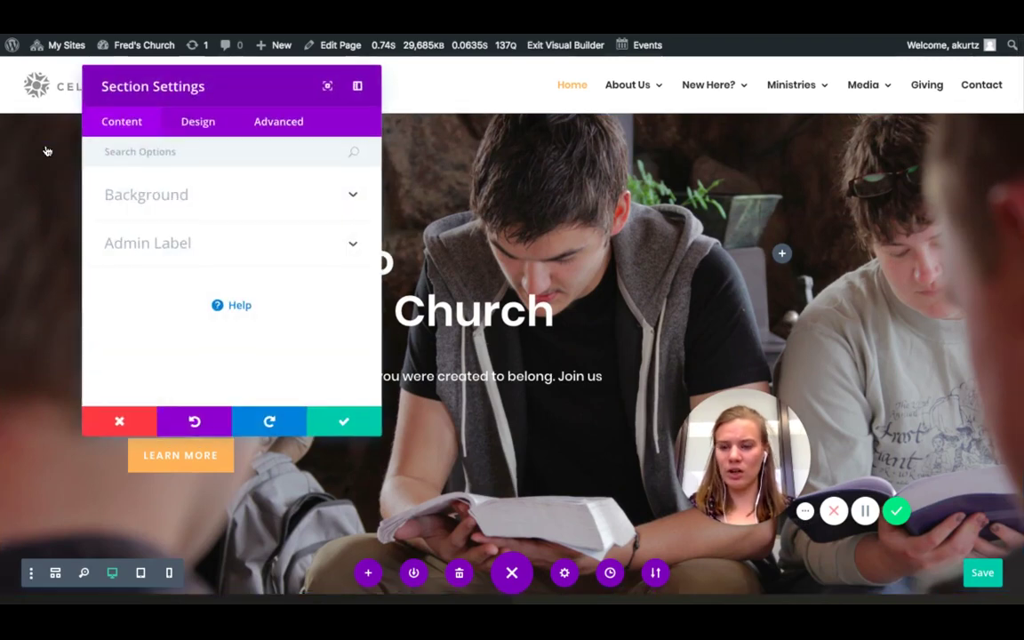
pyautogui.click(188, 208)
pyautogui.scroll(-3, 221, 302)
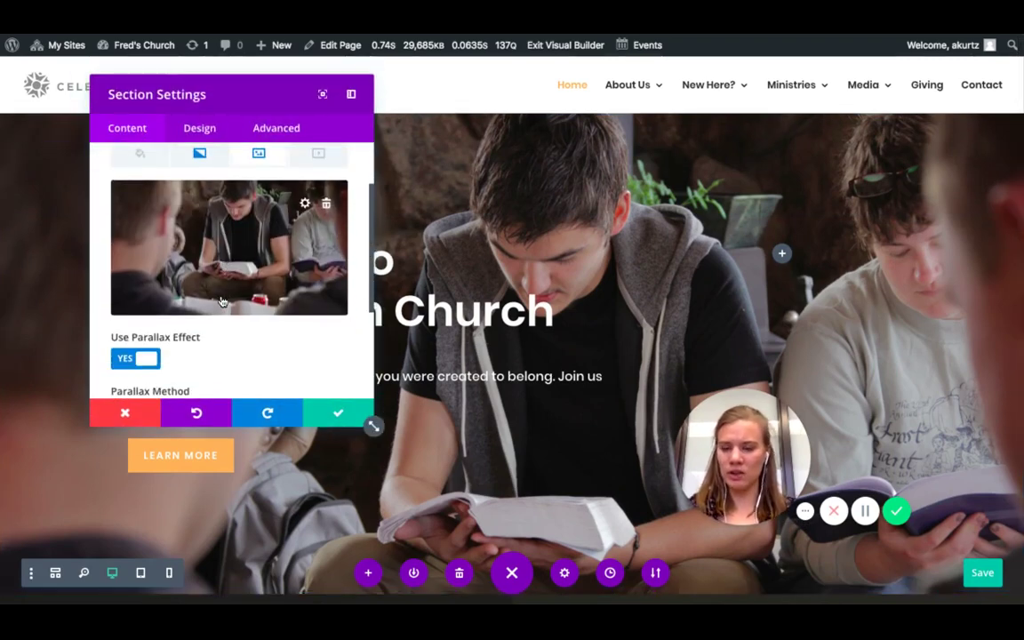
pyautogui.scroll(-1, 213, 313)
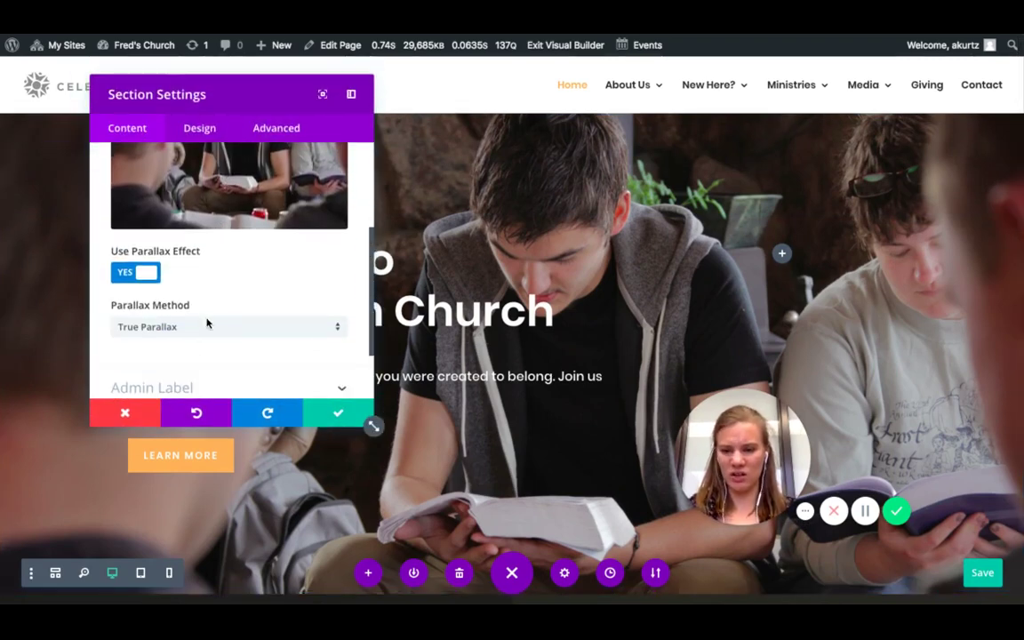
pyautogui.click(135, 269)
pyautogui.scroll(-3, 284, 284)
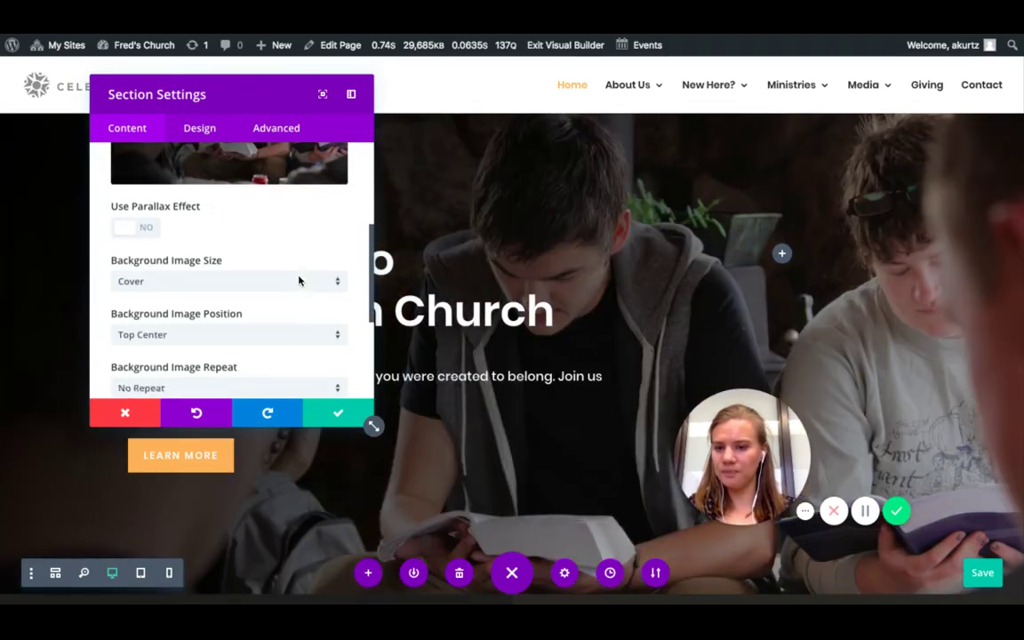
pyautogui.scroll(1, 231, 254)
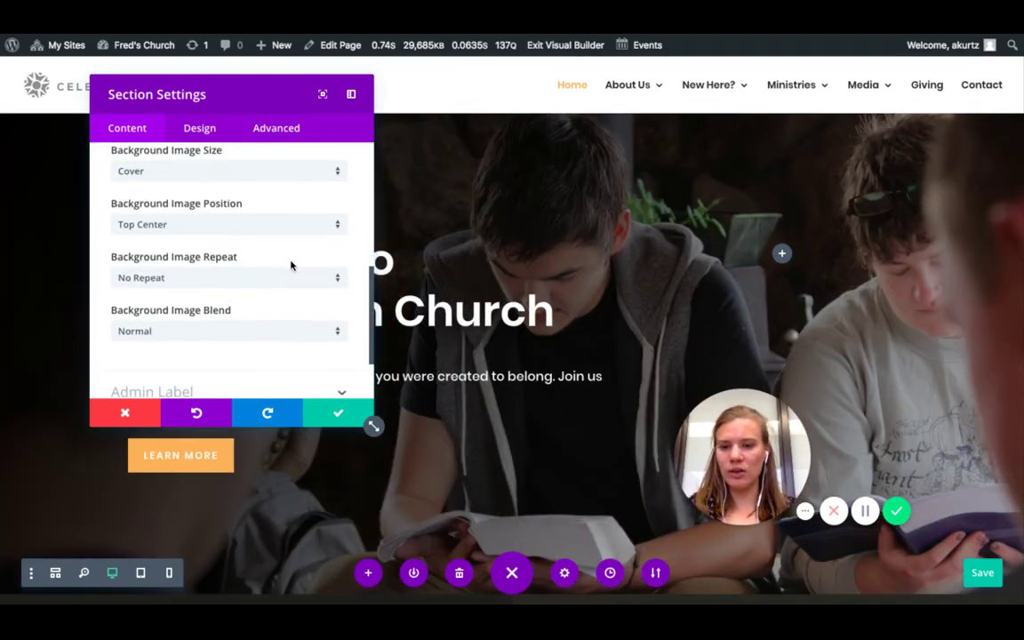
# - Try the Center and Bottom Center positions for the welcome section's background image
pyautogui.click(196, 229)
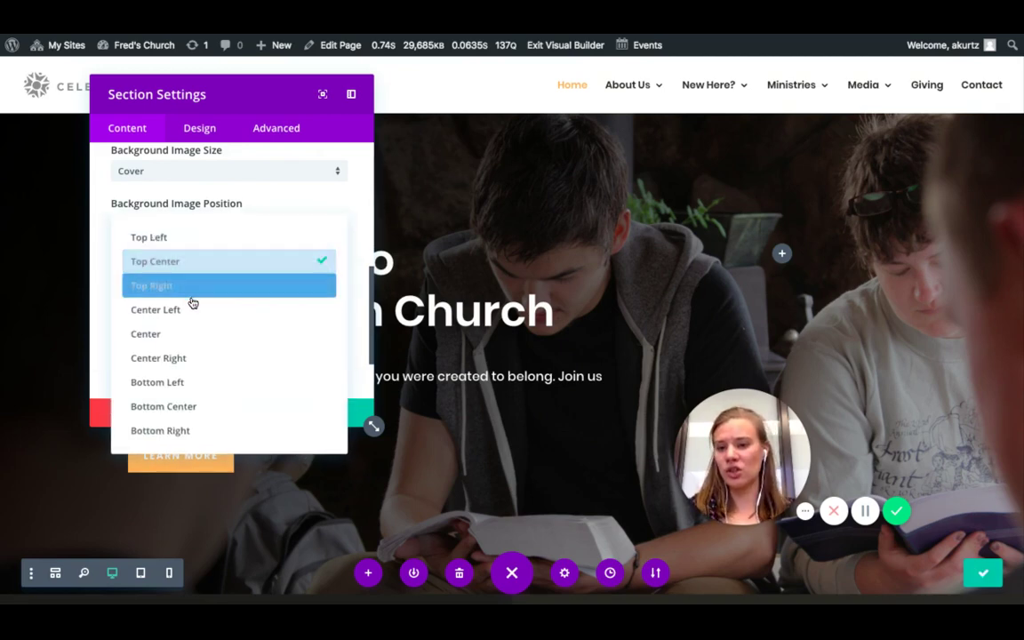
pyautogui.click(197, 334)
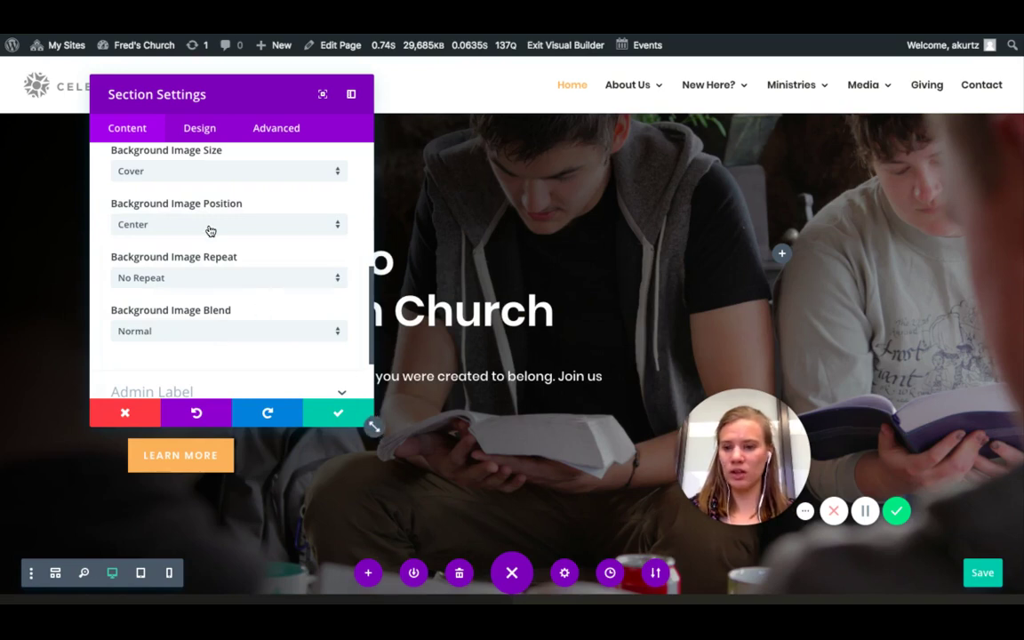
pyautogui.click(198, 406)
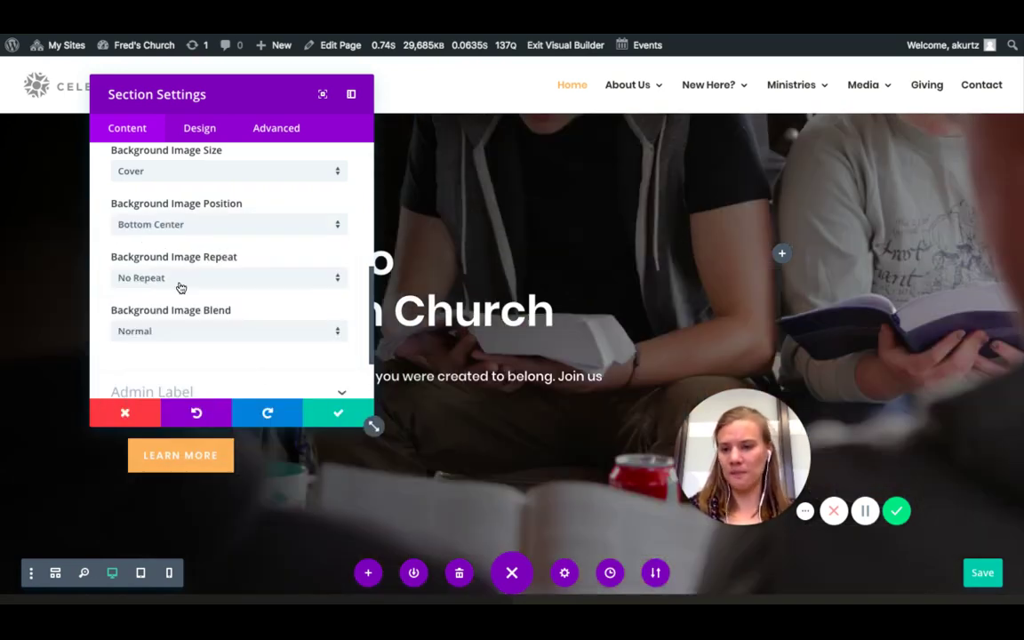
# - Set the background image position to Top Center and save the section settings
pyautogui.click(180, 231)
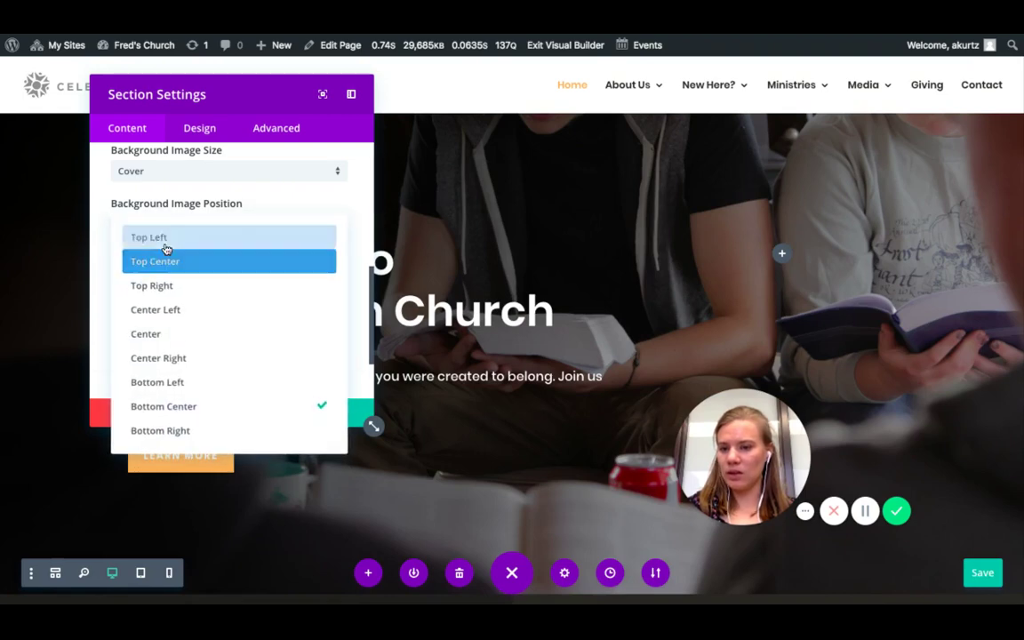
pyautogui.press('Return')
pyautogui.click(327, 417)
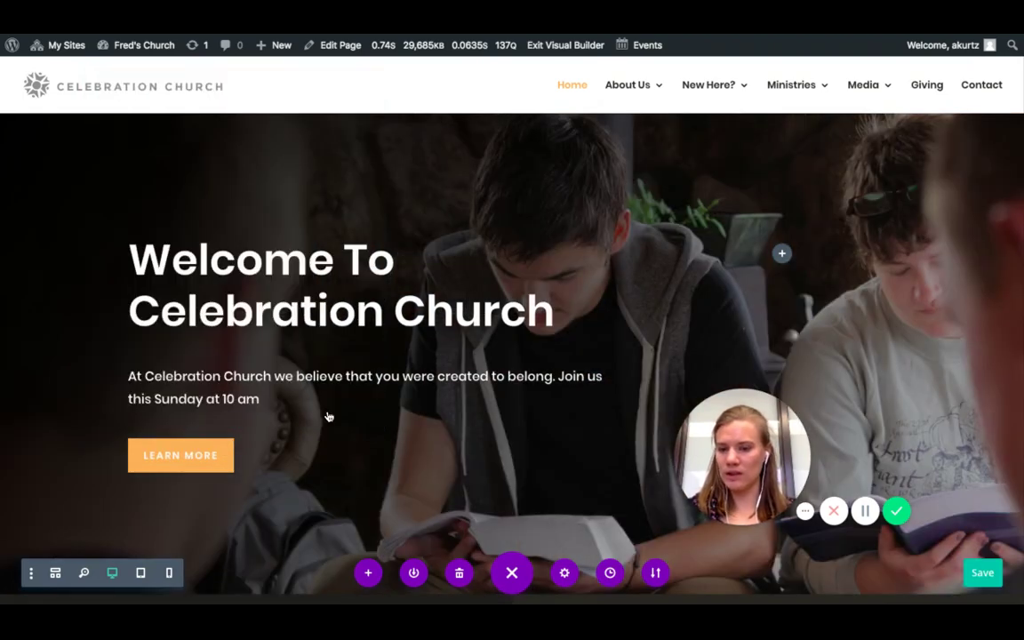
# - Open the welcome heading text's module settings to view its content, and close them
pyautogui.scroll(-1, 267, 393)
pyautogui.scroll(-3, 246, 394)
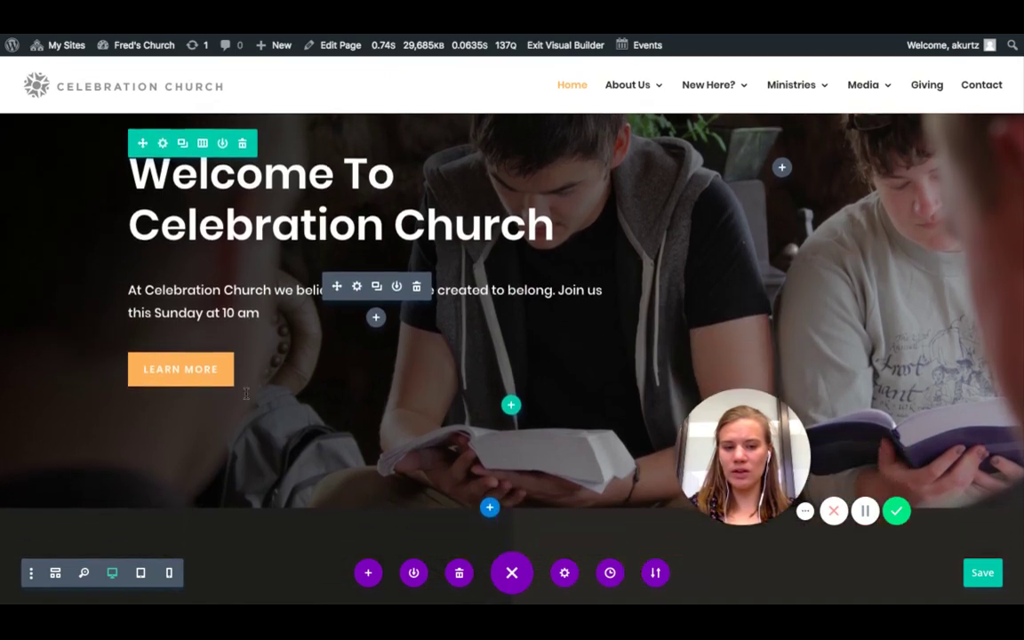
pyautogui.scroll(3, 247, 394)
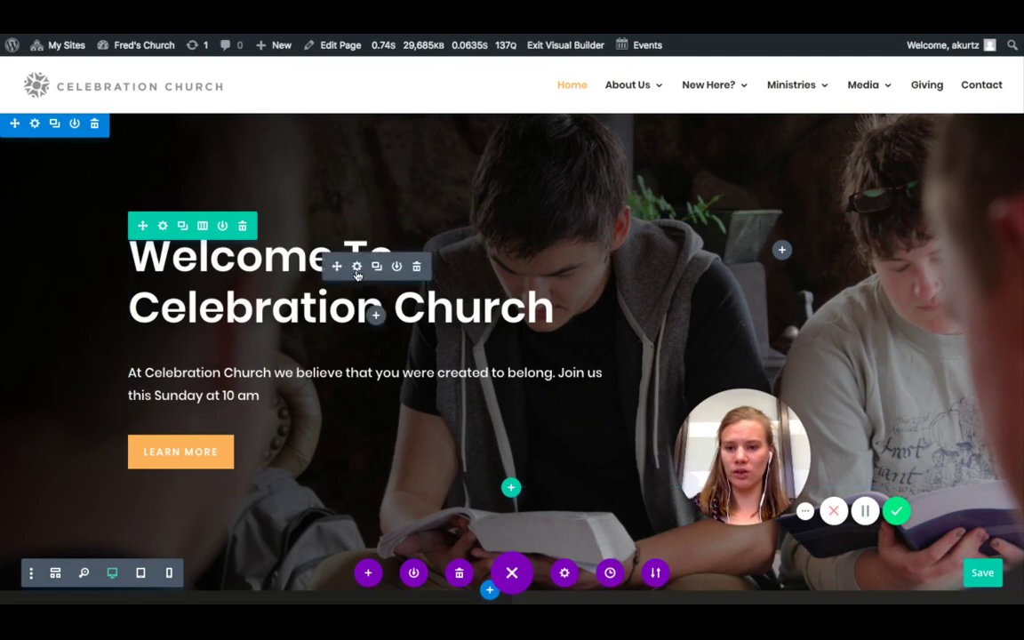
pyautogui.click(355, 264)
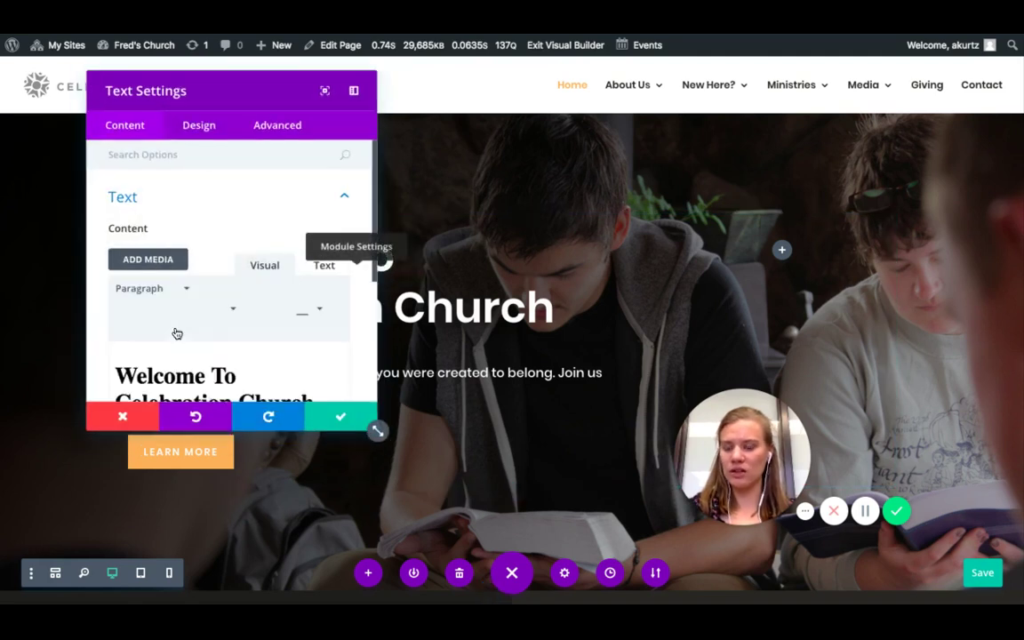
pyautogui.click(337, 413)
# - Open the row settings of the "A Place That You Can Belong" section
pyautogui.scroll(-5, 393, 346)
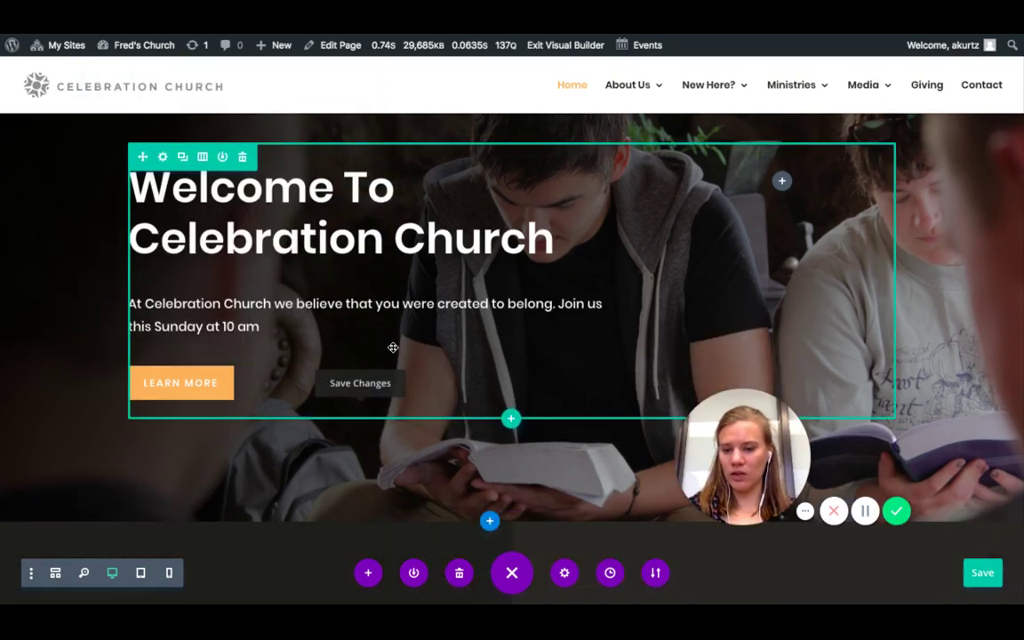
pyautogui.scroll(-8, 393, 347)
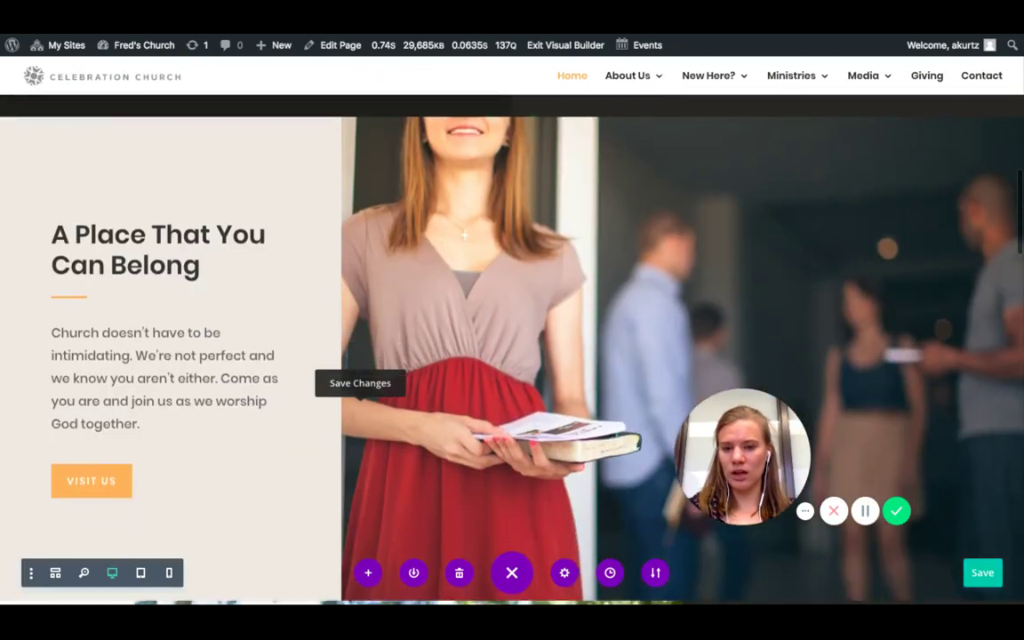
pyautogui.scroll(2, 786, 251)
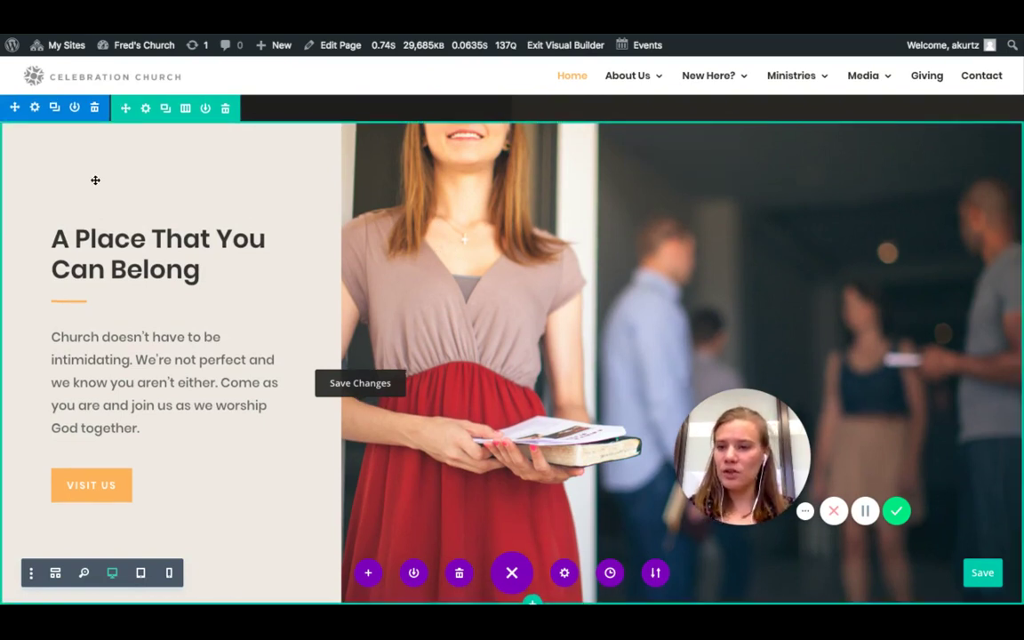
pyautogui.scroll(1, 267, 204)
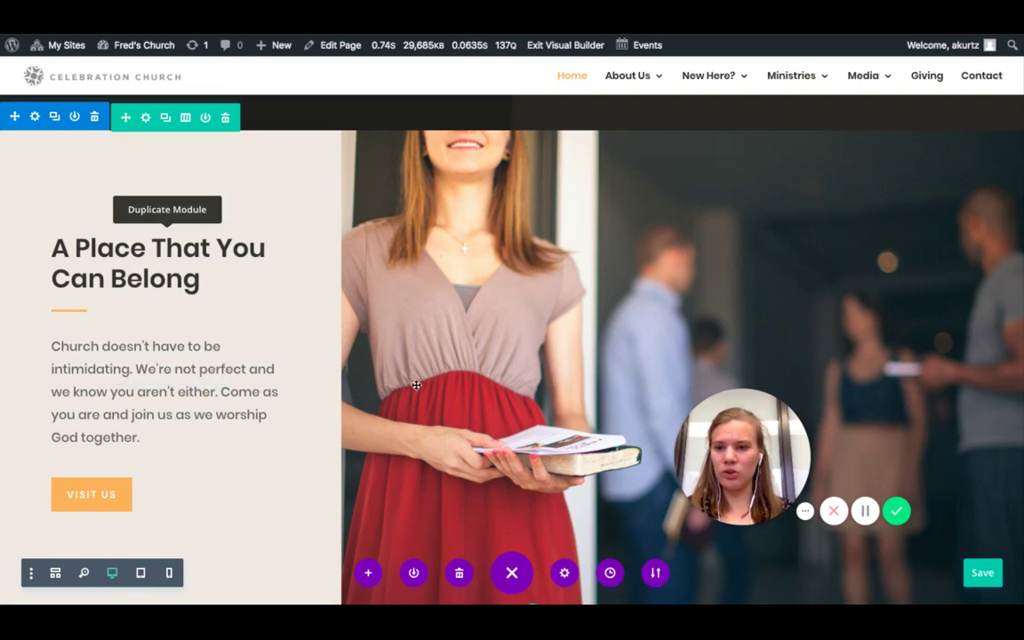
pyautogui.click(148, 126)
pyautogui.click(173, 199)
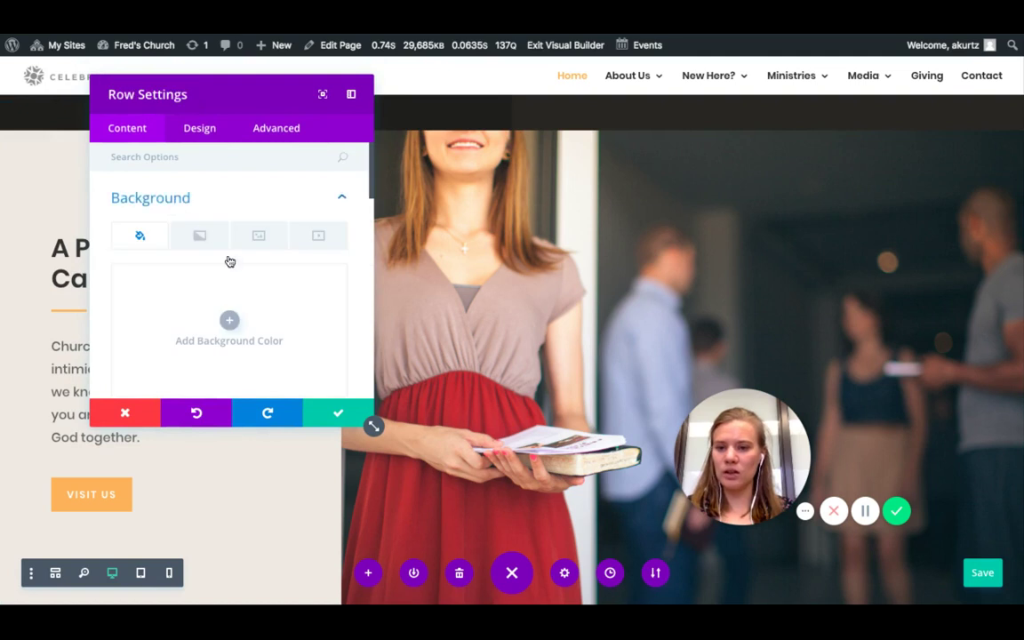
# - Remove the existing column 2 background image from the "A Place That You Can Belong" row
pyautogui.scroll(-1, 306, 299)
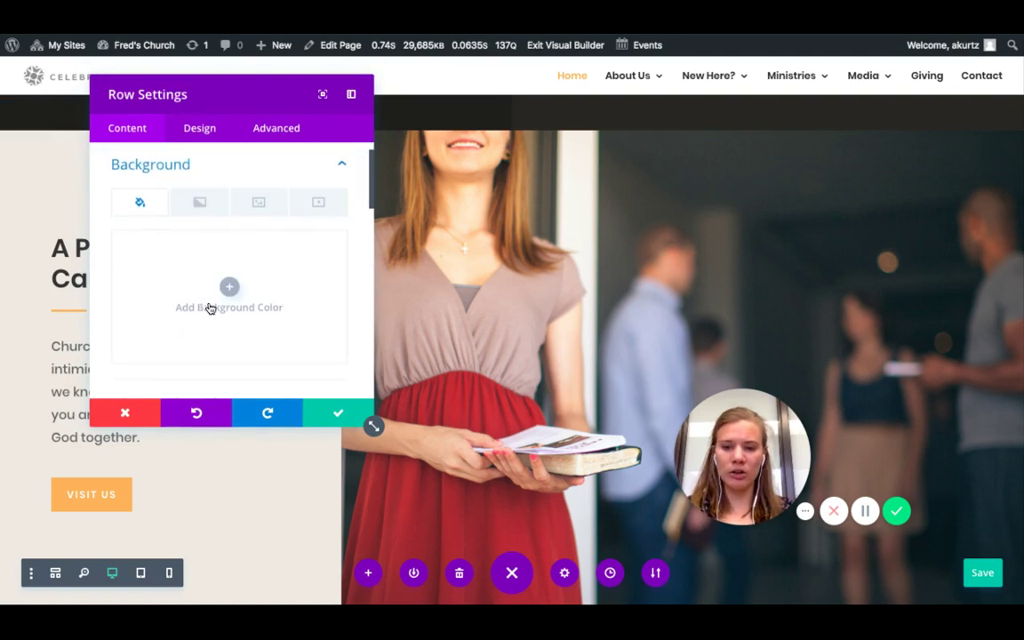
pyautogui.scroll(-5, 252, 285)
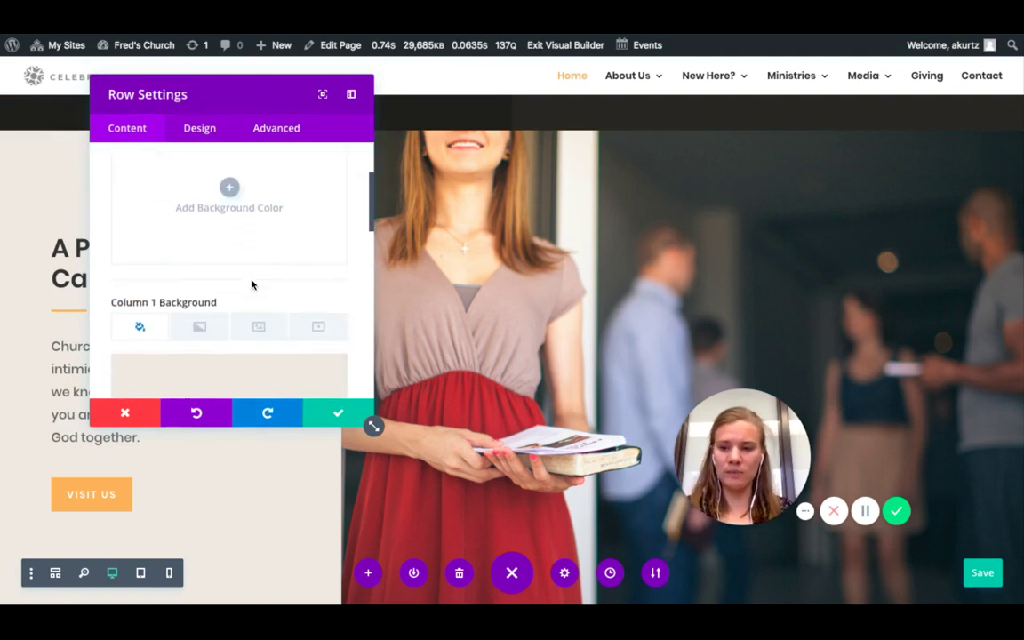
pyautogui.click(251, 283)
pyautogui.scroll(-2, 245, 307)
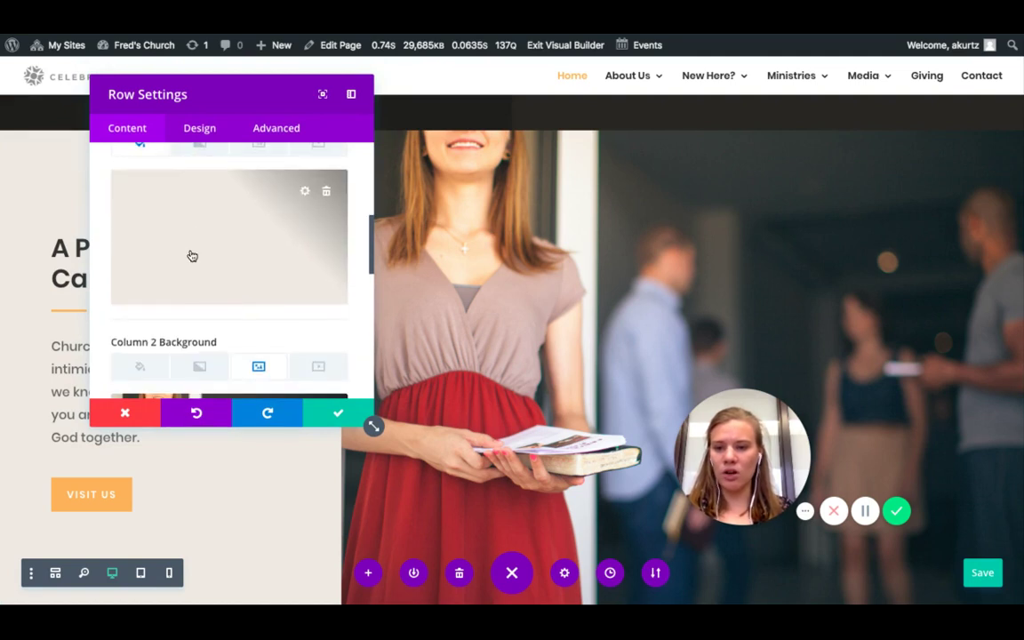
pyautogui.scroll(-3, 216, 255)
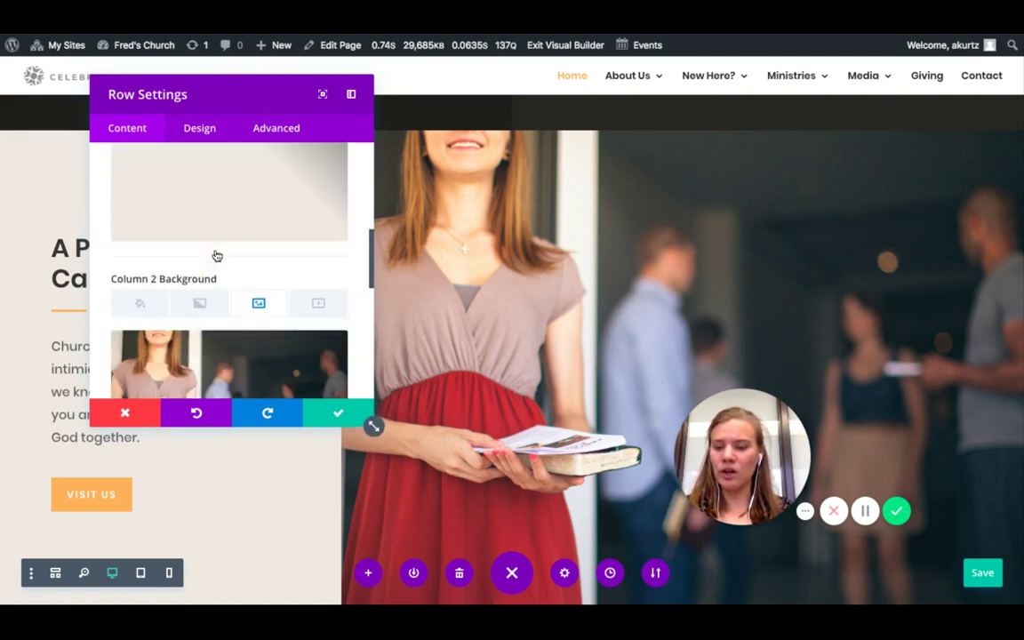
pyautogui.scroll(-1, 194, 300)
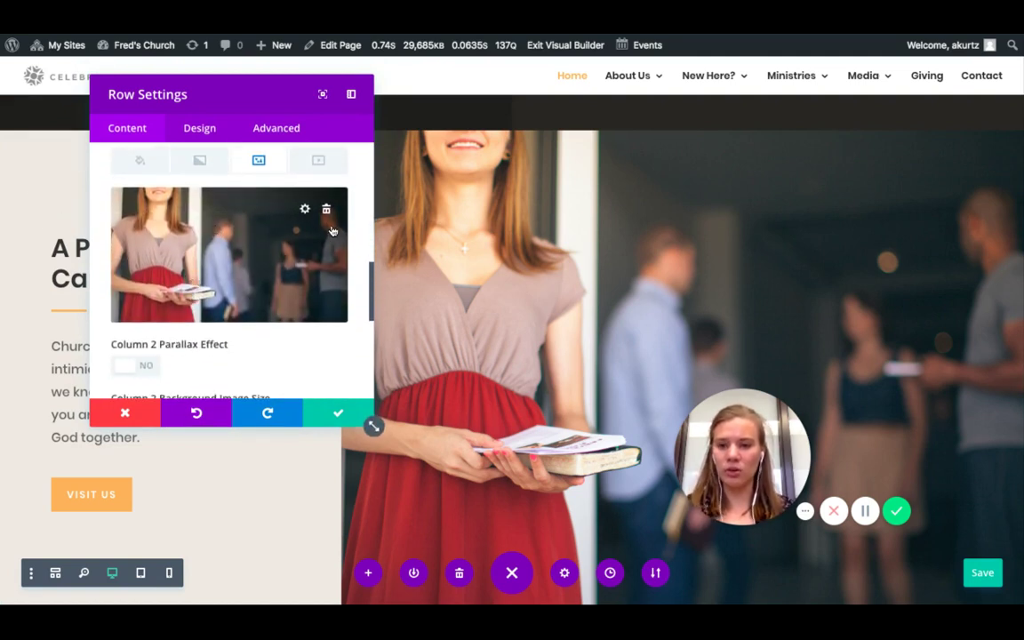
pyautogui.click(326, 212)
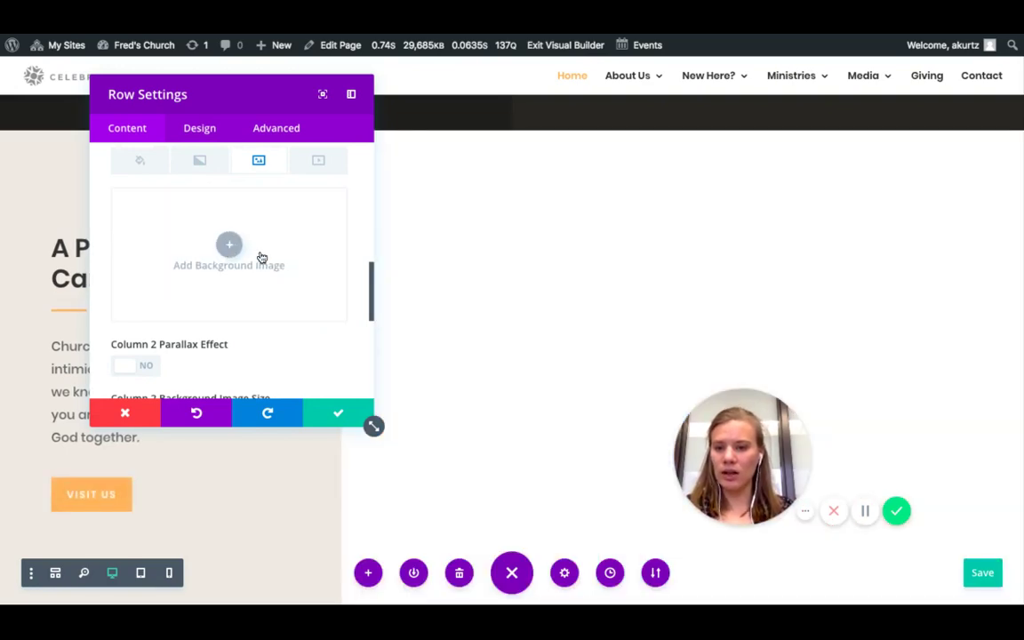
# - Set the column 2 background to the media library photo of the man and the woman in red glasses
pyautogui.click(259, 258)
pyautogui.click(298, 219)
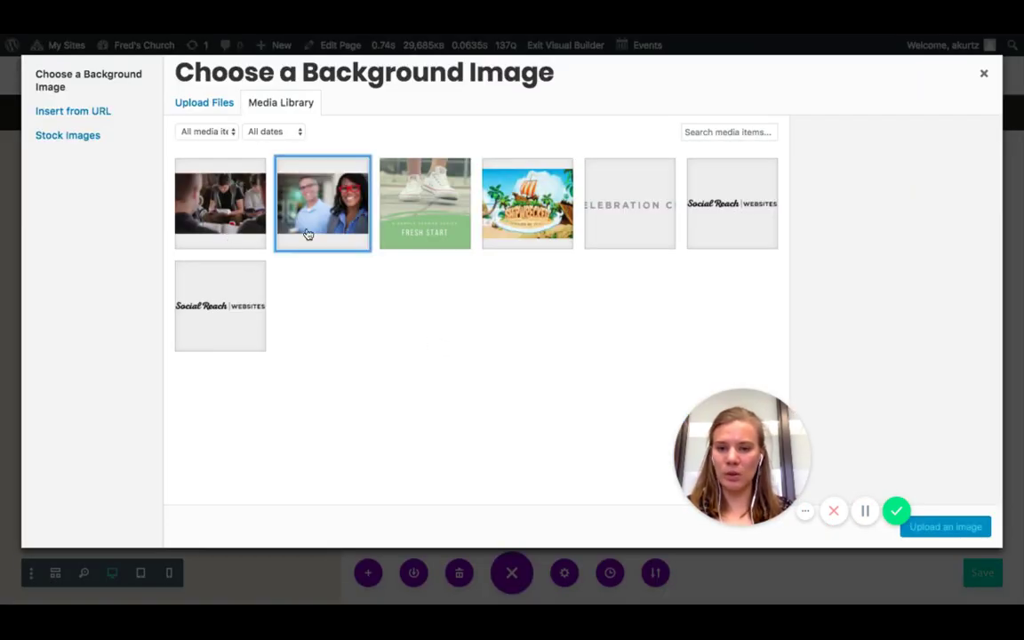
pyautogui.press('Escape')
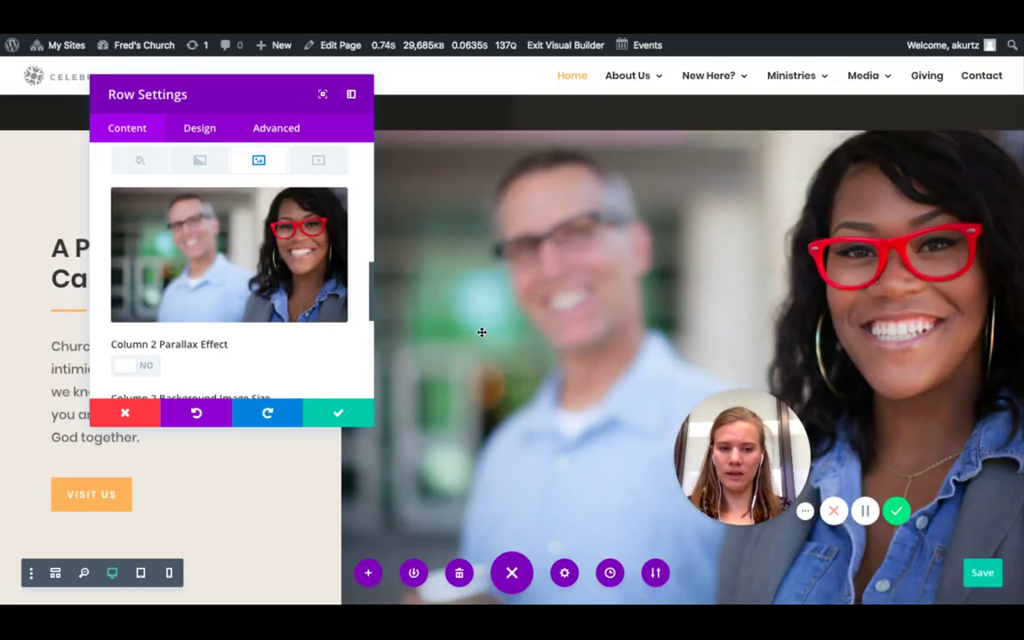
# - Examine how the new image fills column 2 and review its parallax, size, position and repeat settings
pyautogui.scroll(-1, 480, 333)
pyautogui.scroll(-2, 568, 336)
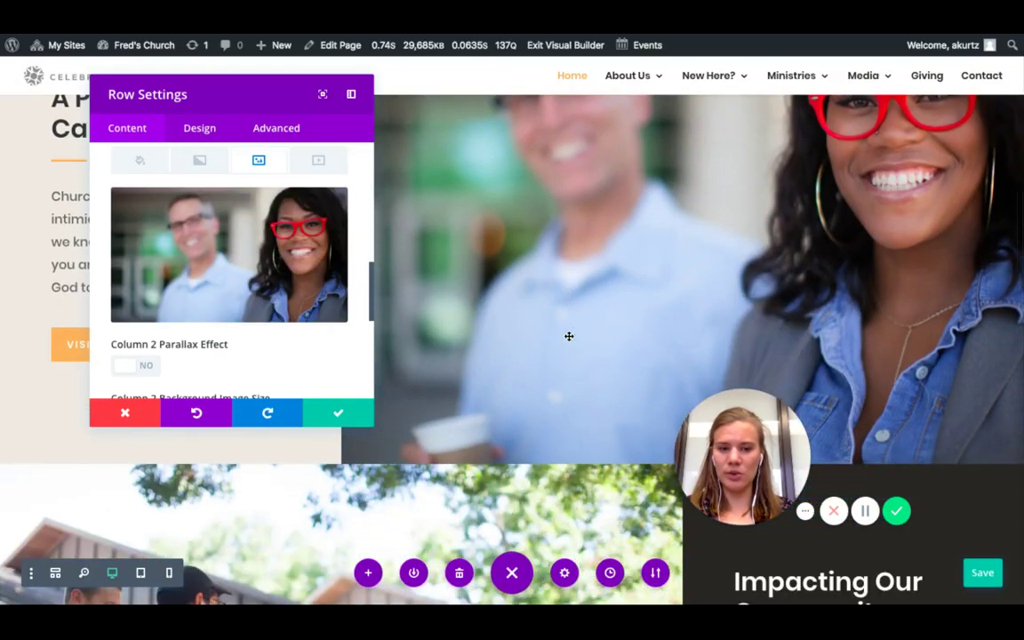
pyautogui.scroll(-2, 132, 348)
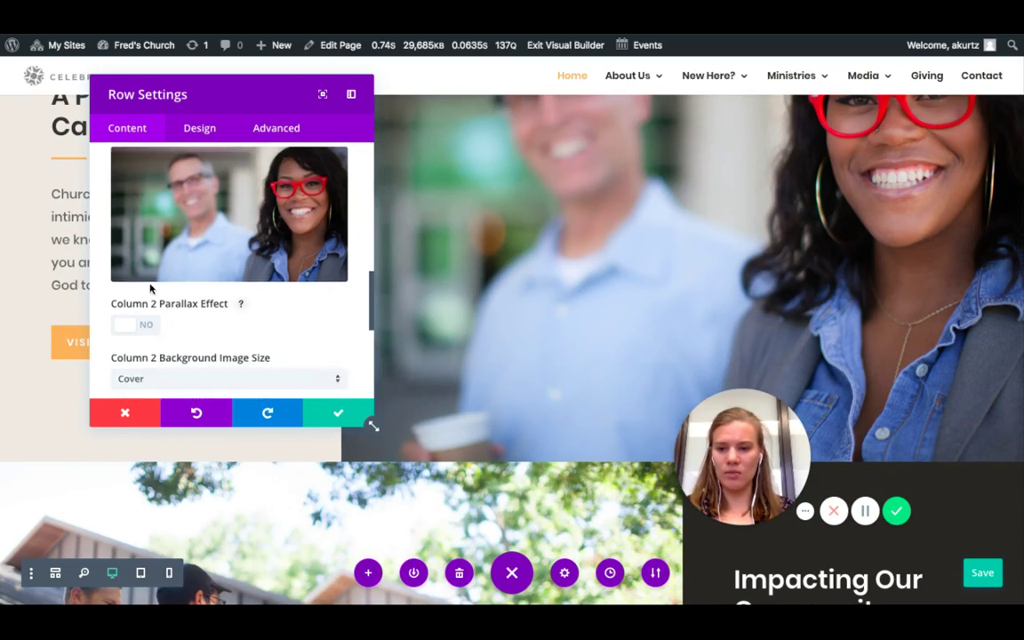
pyautogui.scroll(-3, 134, 336)
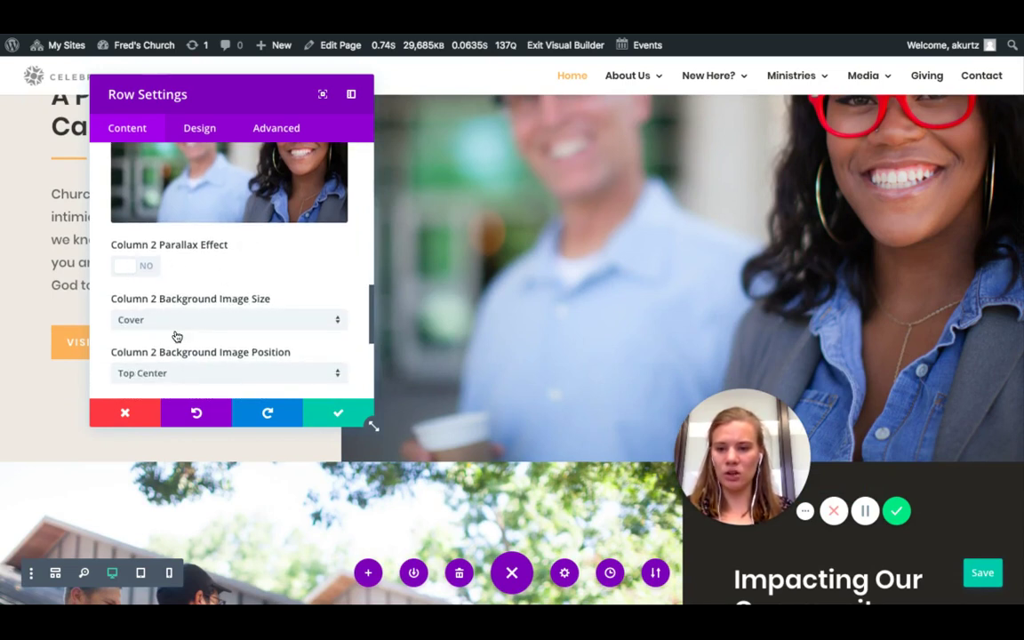
pyautogui.scroll(-8, 178, 330)
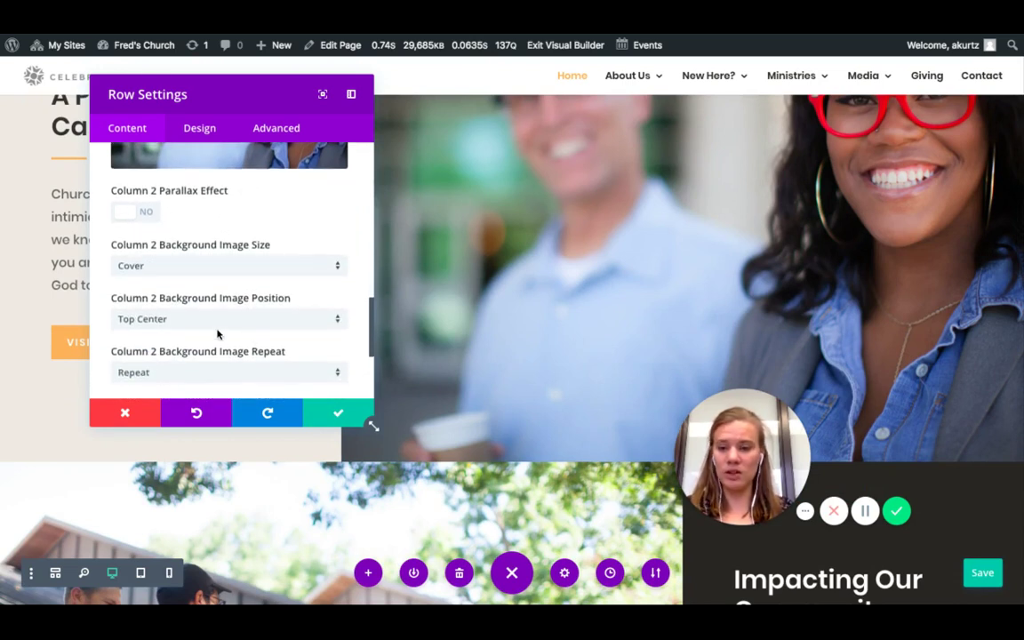
pyautogui.scroll(-2, 213, 344)
pyautogui.scroll(10, 212, 343)
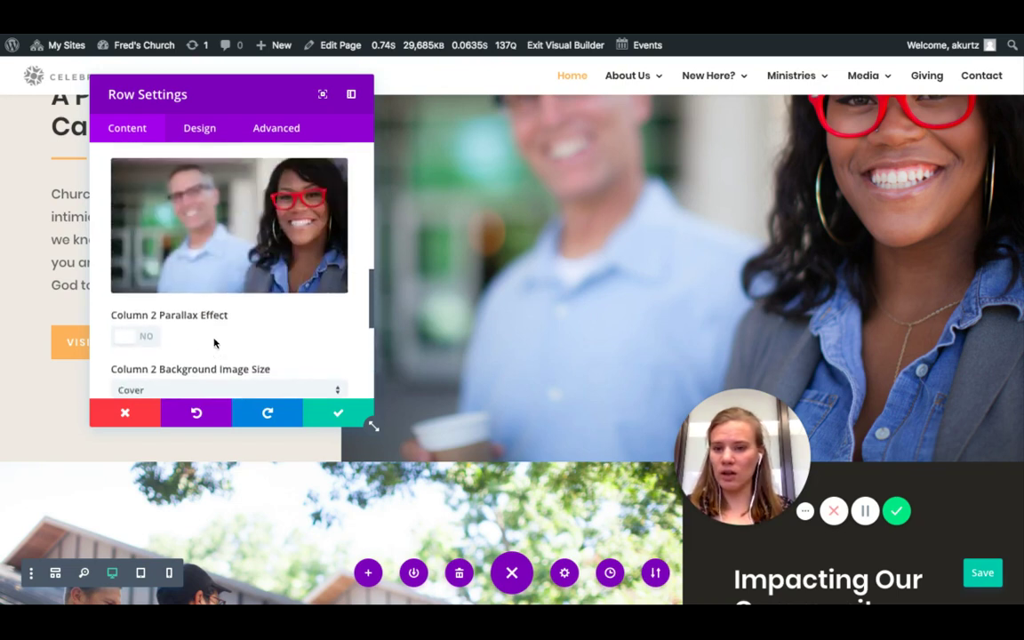
# - Add a background gradient to column 2 of the row
pyautogui.click(200, 299)
pyautogui.scroll(-2, 226, 337)
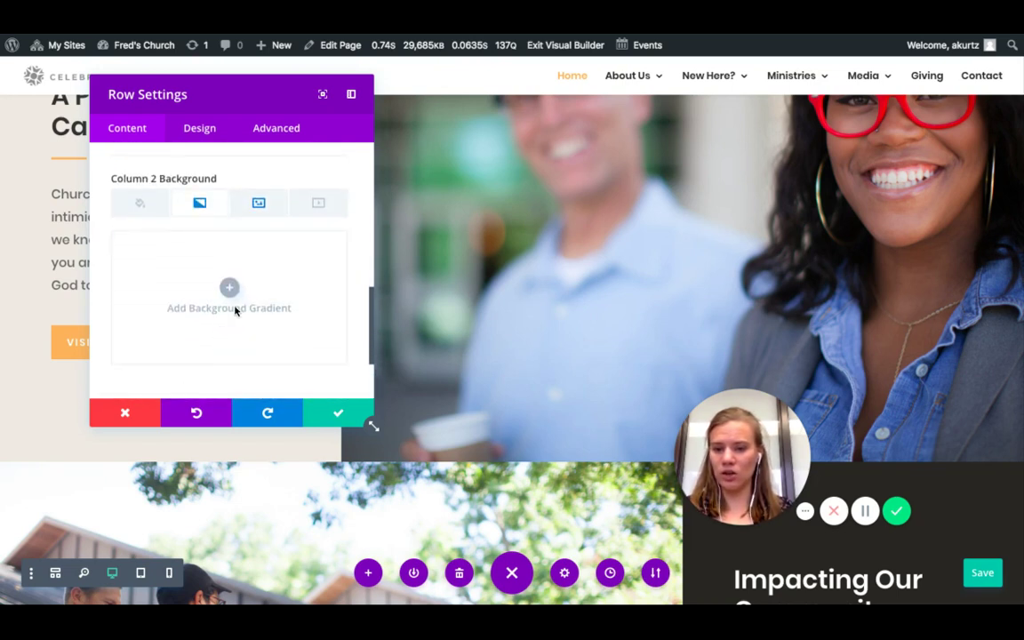
pyautogui.click(227, 296)
pyautogui.scroll(-3, 169, 334)
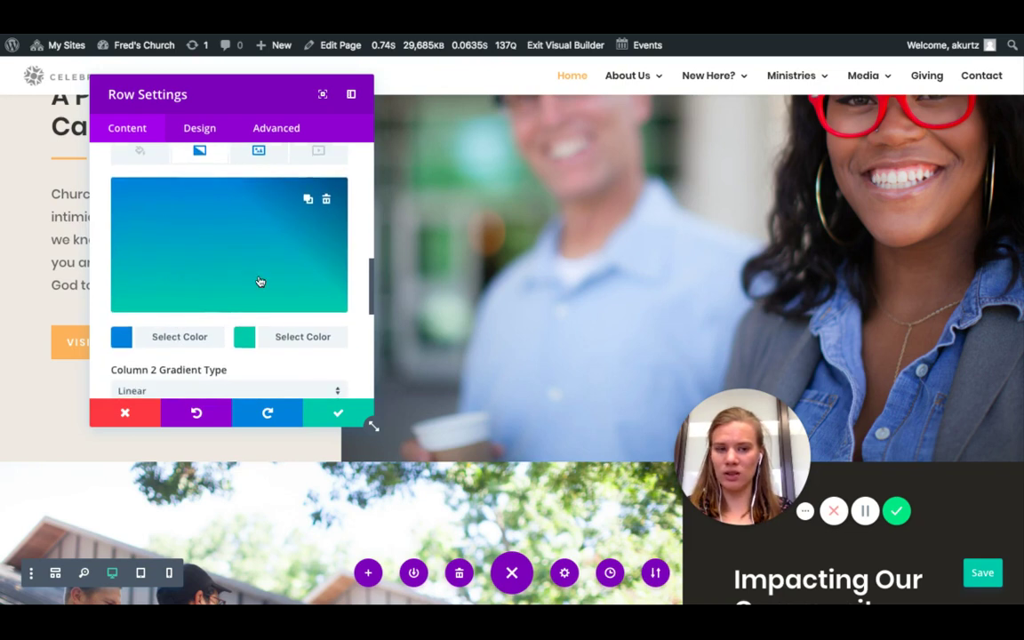
pyautogui.scroll(2, 167, 364)
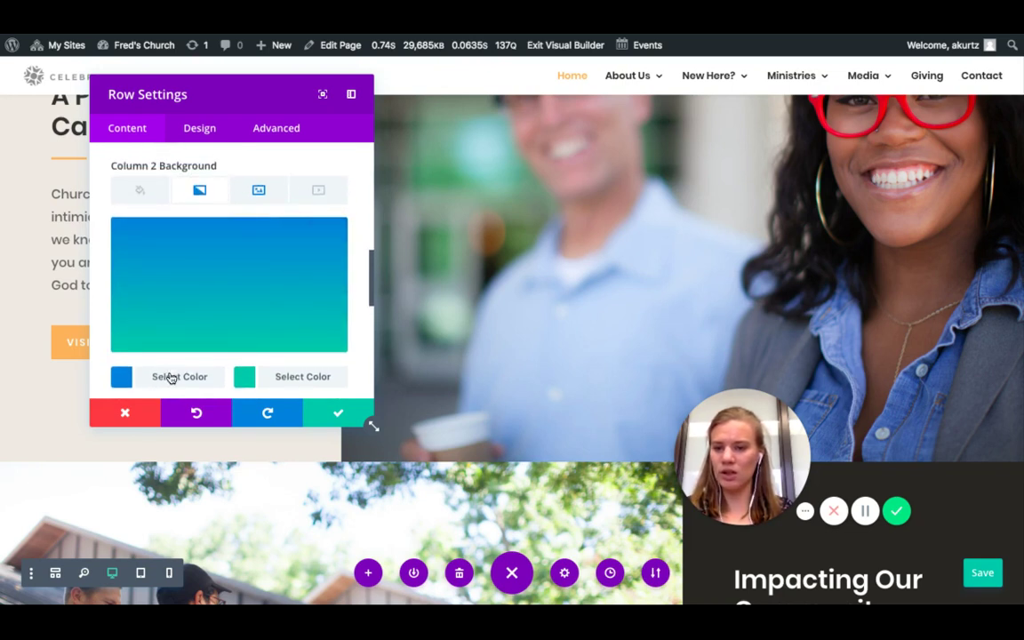
# - Set the column 2 gradient colors to black (#000000) and white at 0.09 opacity, and save the row settings
pyautogui.click(177, 377)
pyautogui.click(129, 354)
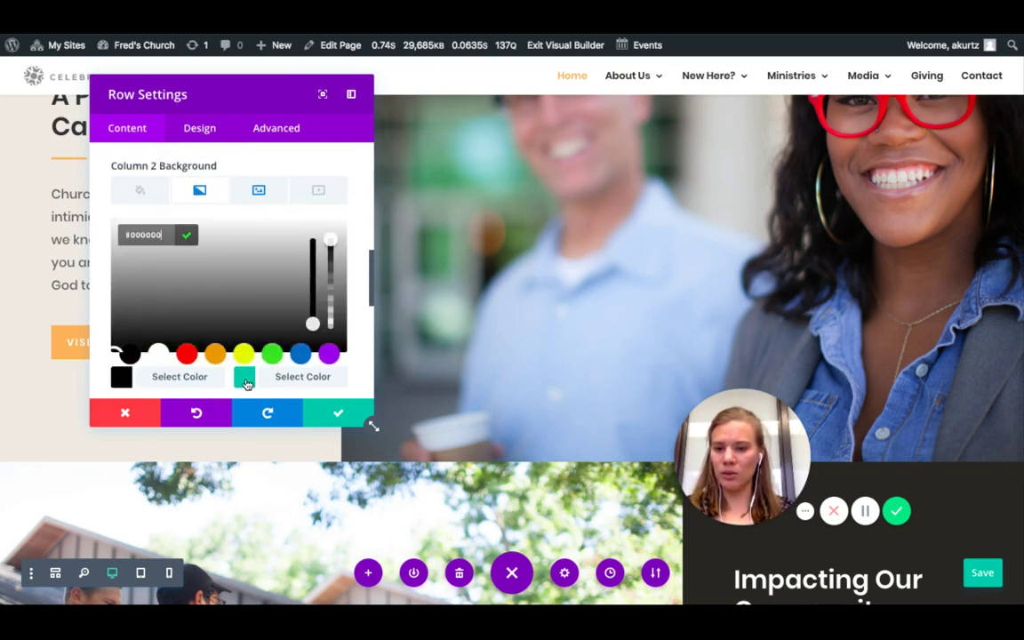
pyautogui.click(240, 379)
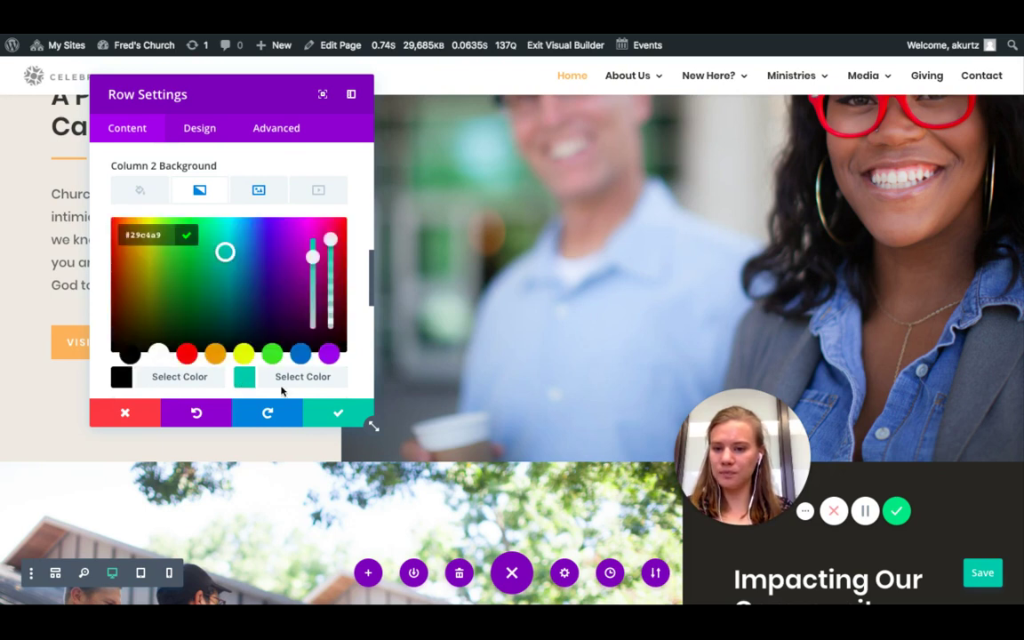
pyautogui.click(160, 358)
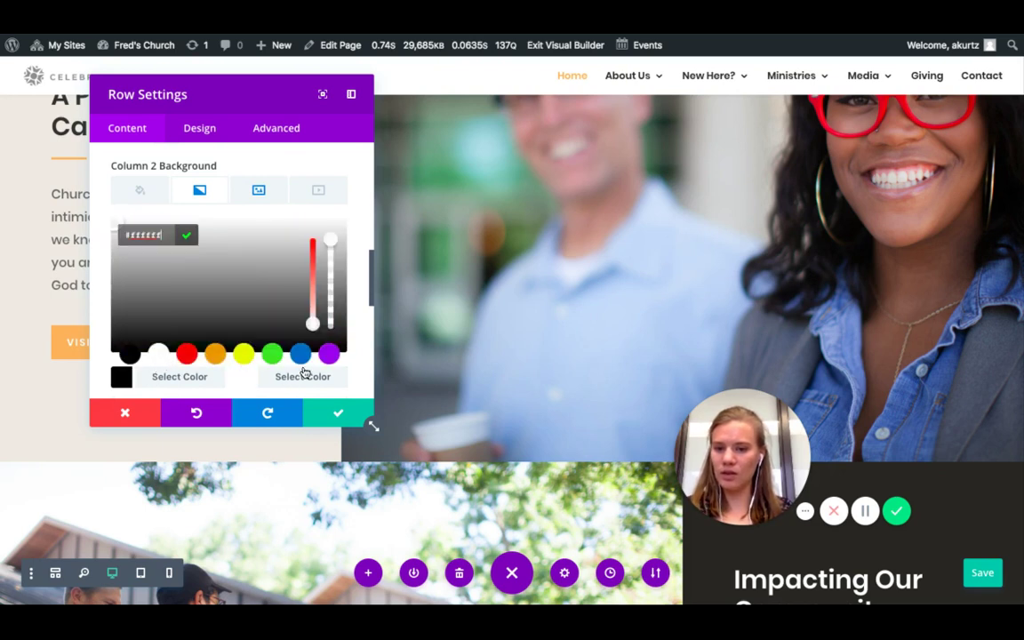
pyautogui.moveTo(336, 247); pyautogui.dragTo(331, 241)
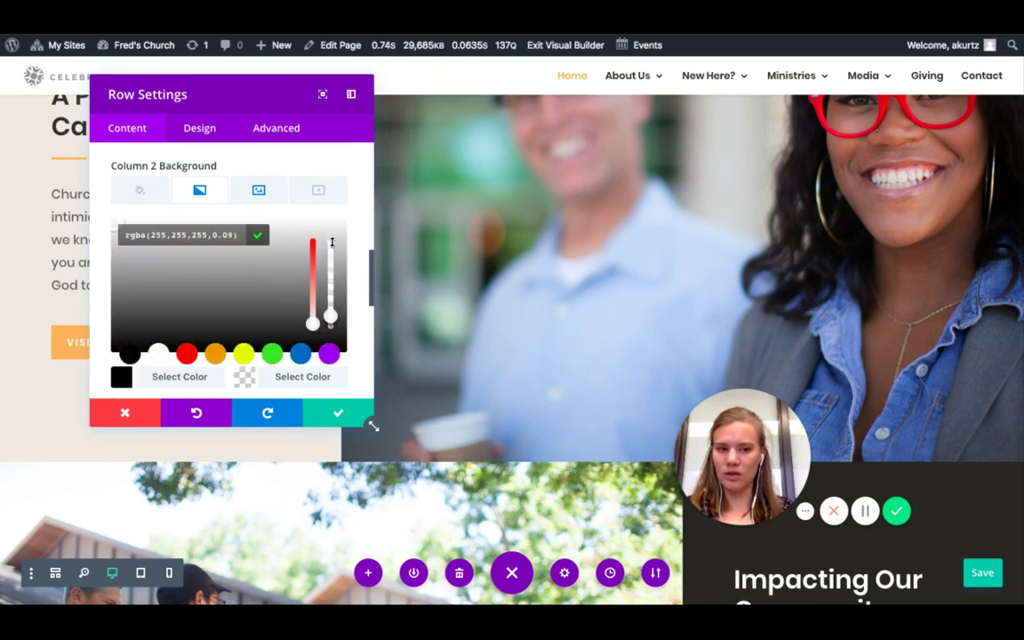
pyautogui.scroll(-3, 374, 424)
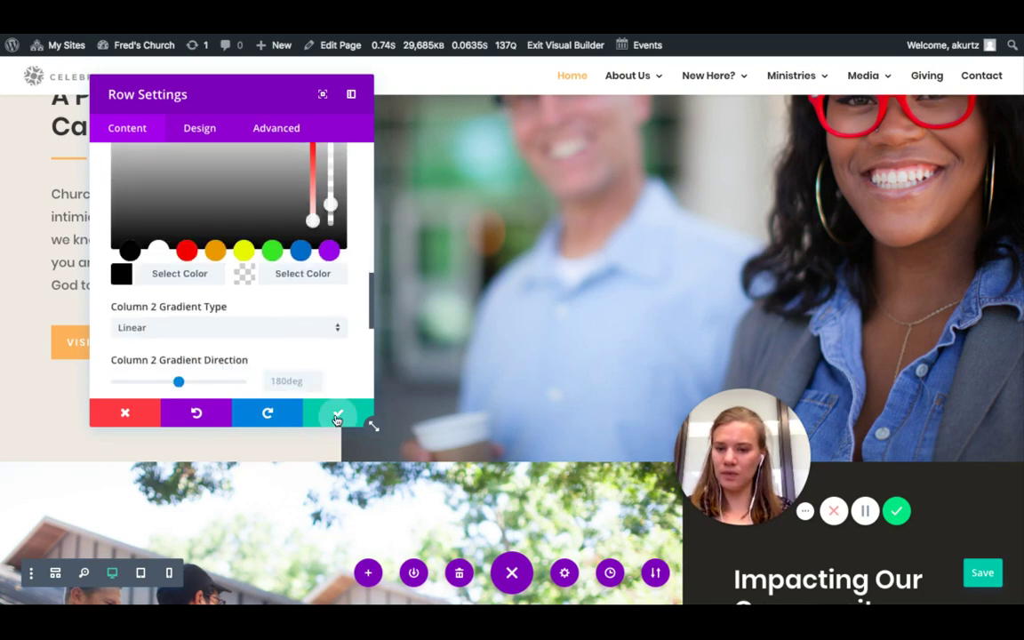
pyautogui.click(338, 414)
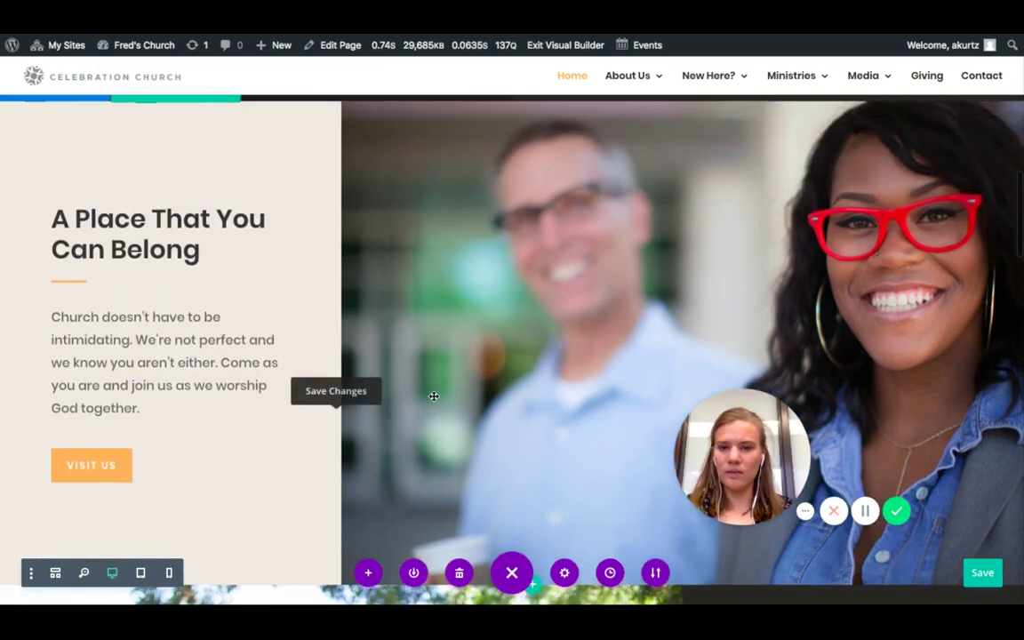
# - Look over the neighbouring homepage sections and save the page
pyautogui.scroll(-5, 433, 396)
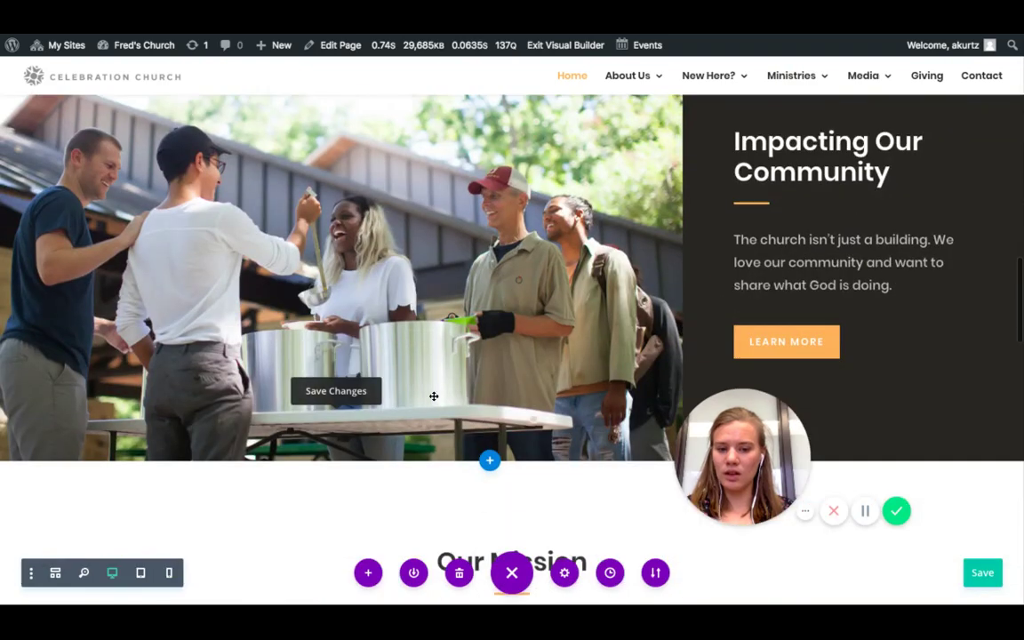
pyautogui.scroll(8, 433, 395)
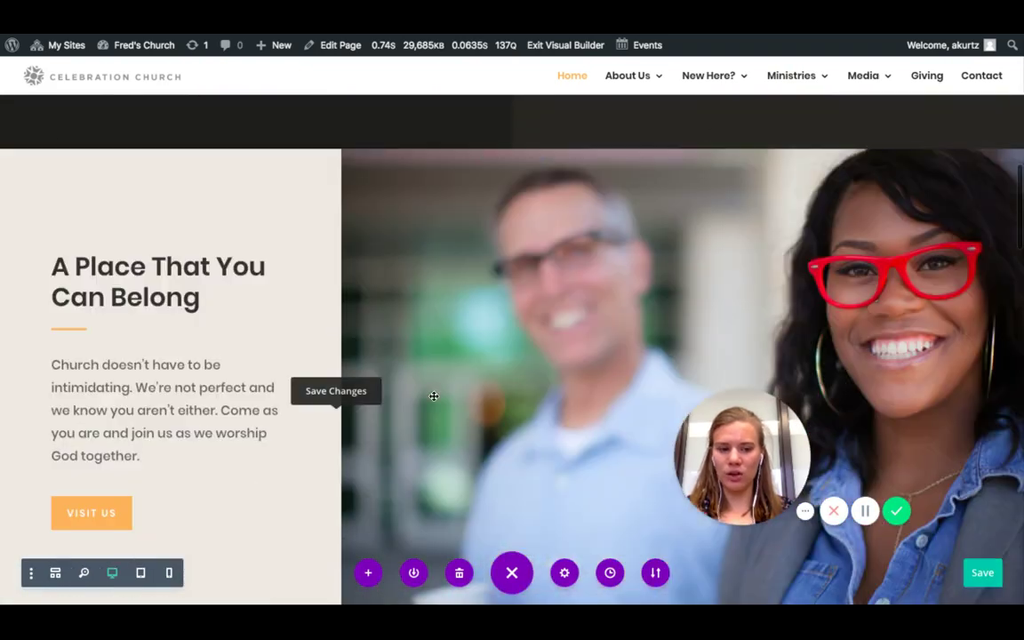
pyautogui.click(983, 576)
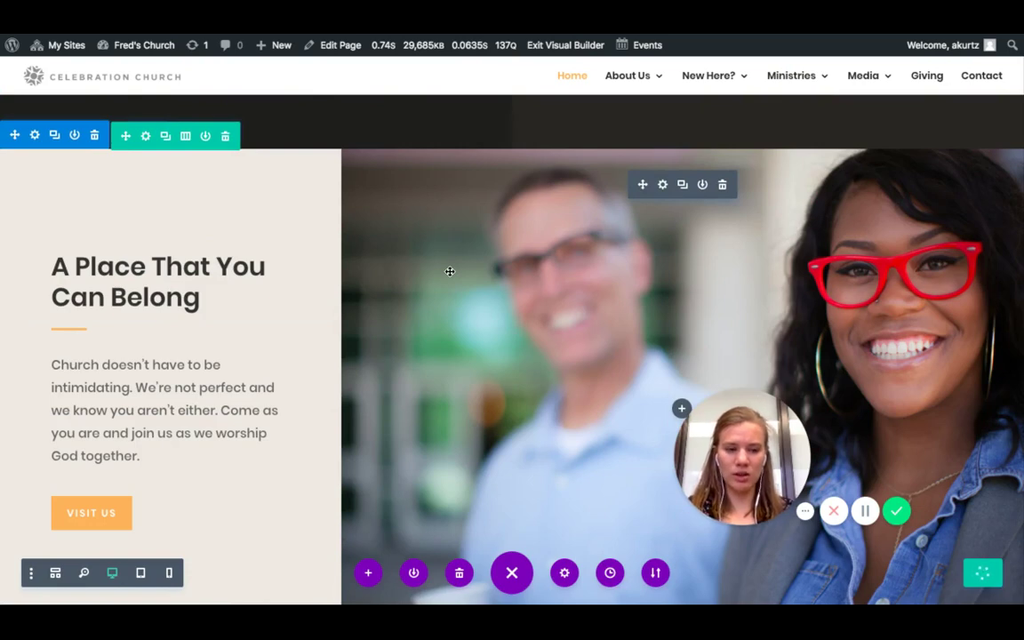
# - Go to the Our Team page of the church site
pyautogui.scroll(12, 512, 356)
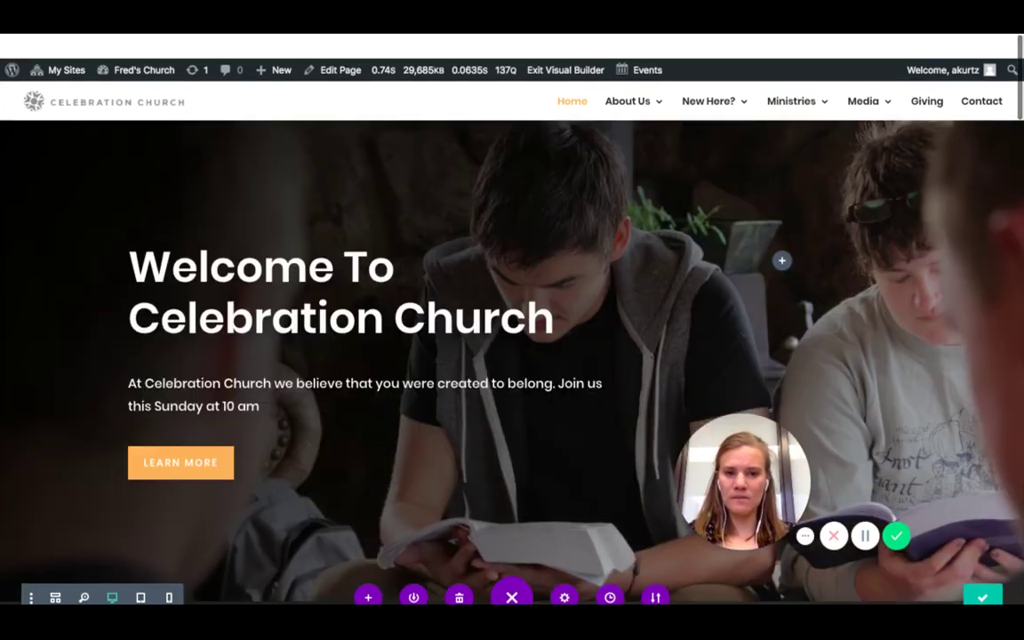
pyautogui.moveTo(622, 103)
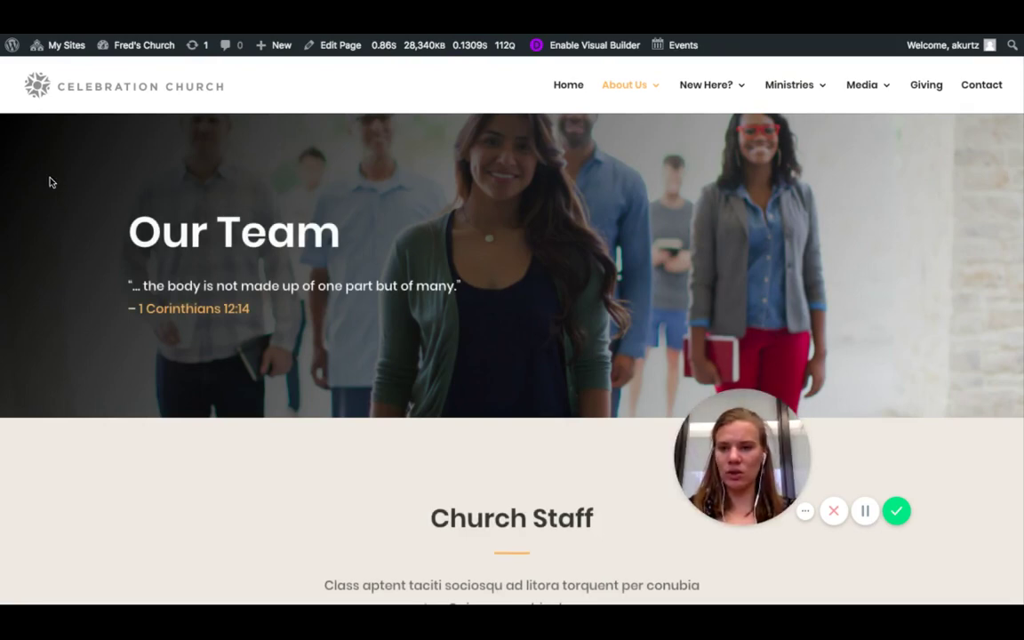
# - Enable the visual builder on the Our Team page and go to the Church Staff section
pyautogui.scroll(-5, 100, 310)
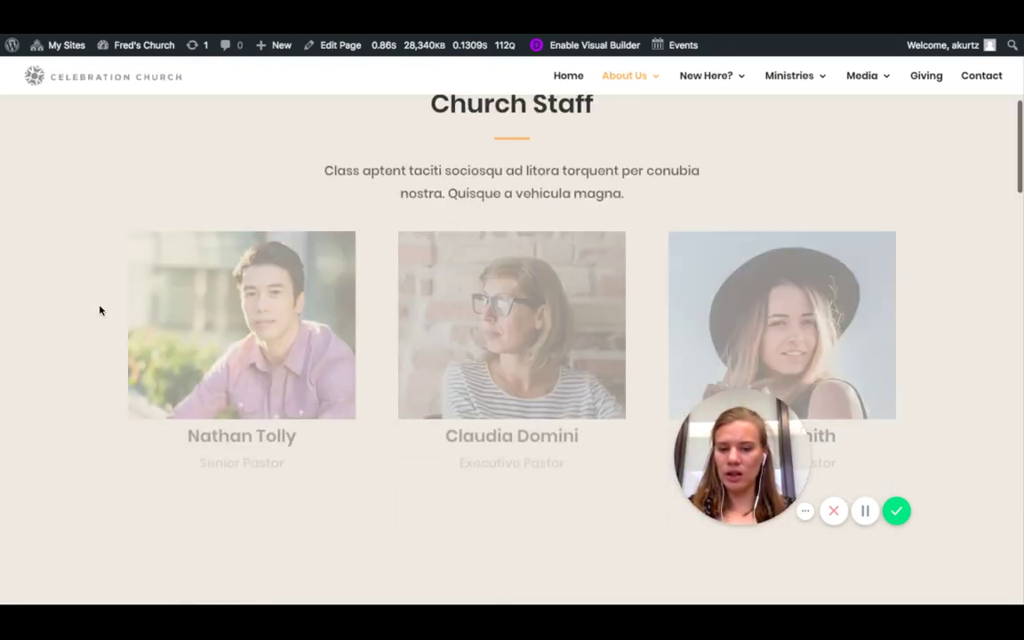
pyautogui.click(578, 45)
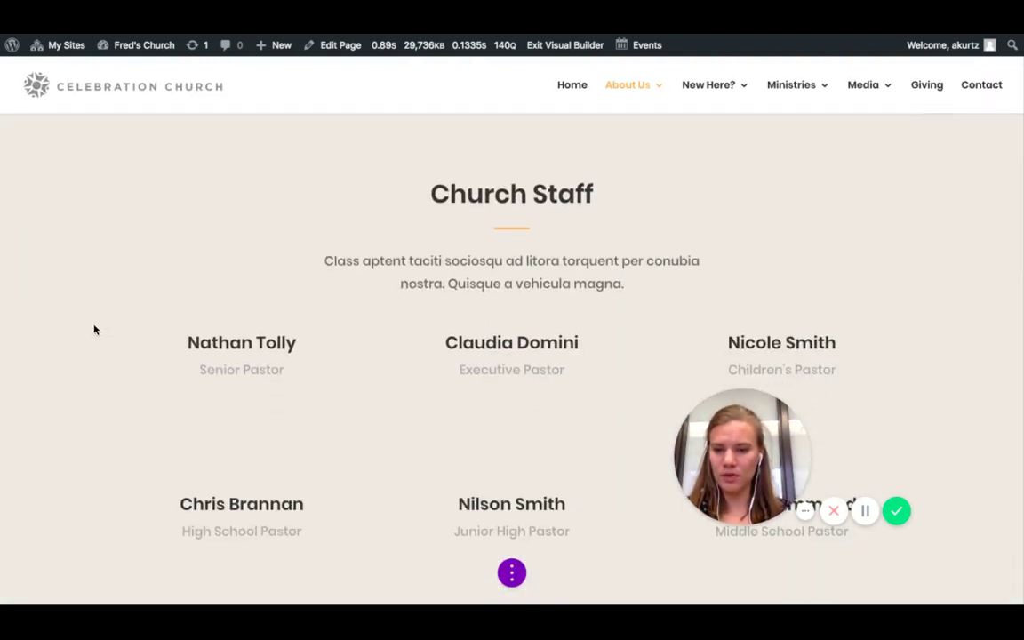
pyautogui.scroll(-2, 94, 330)
# - Review the text and image settings of the Senior Pastor's person module and close them without saving
pyautogui.moveTo(242, 266)
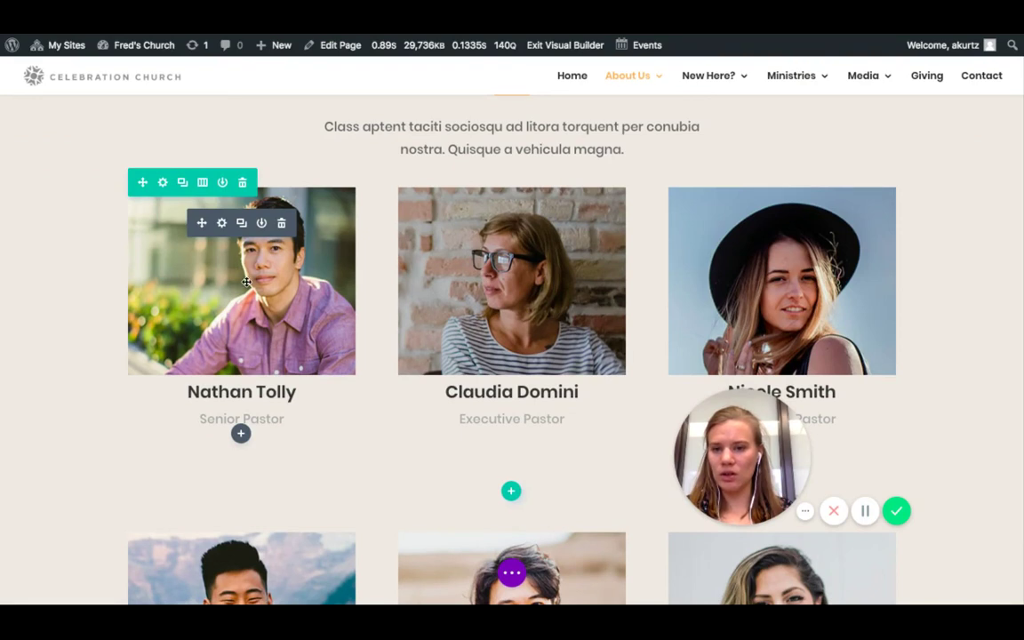
pyautogui.click(222, 224)
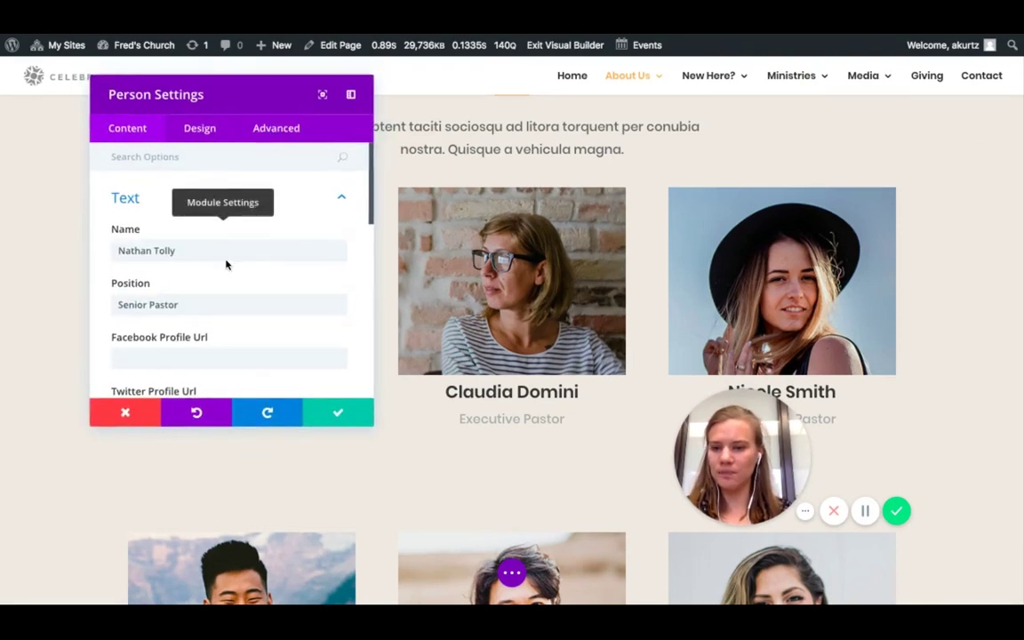
pyautogui.scroll(-1, 204, 227)
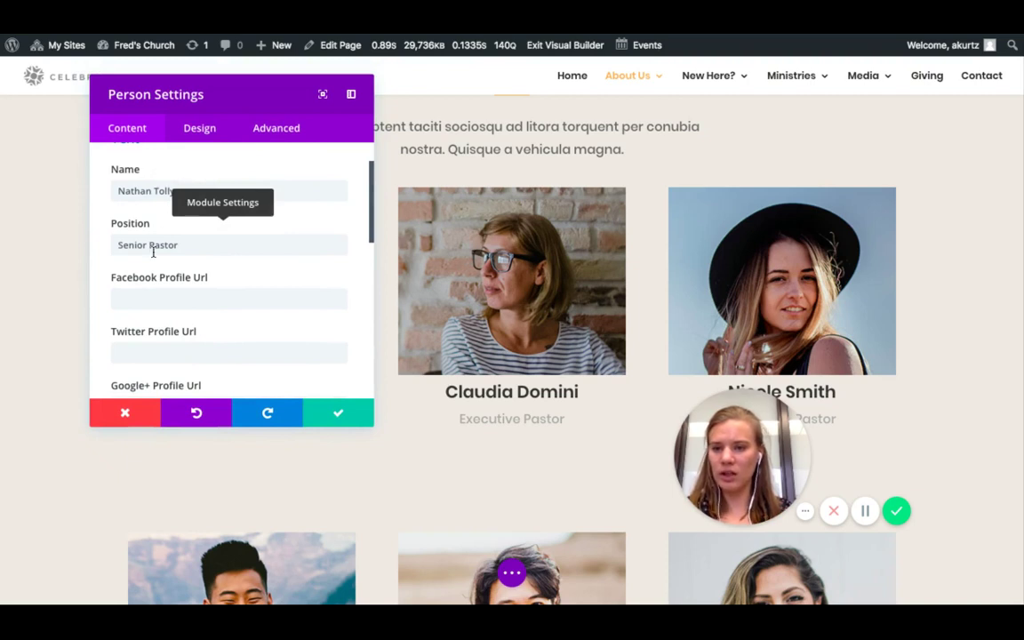
pyautogui.scroll(-8, 152, 252)
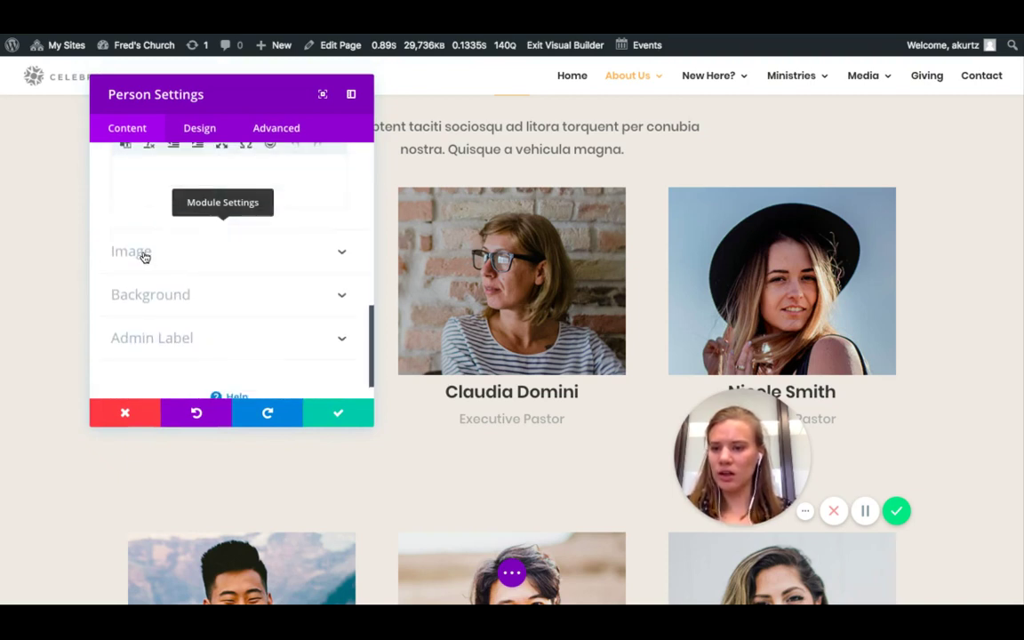
pyautogui.click(144, 257)
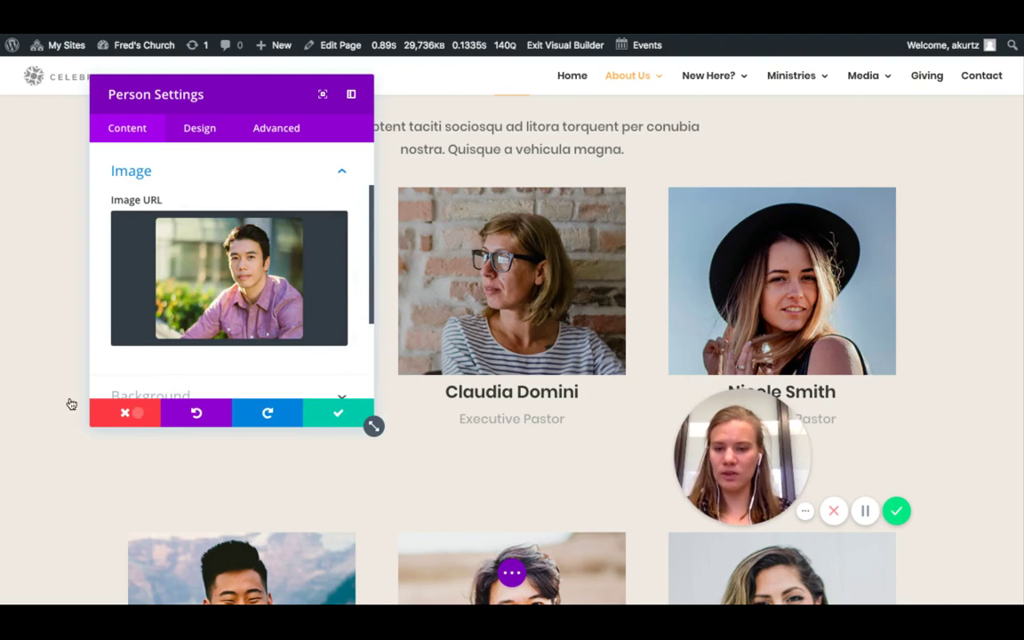
pyautogui.click(125, 413)
# - Go to the What To Expect page under New Here?
pyautogui.scroll(5, 160, 340)
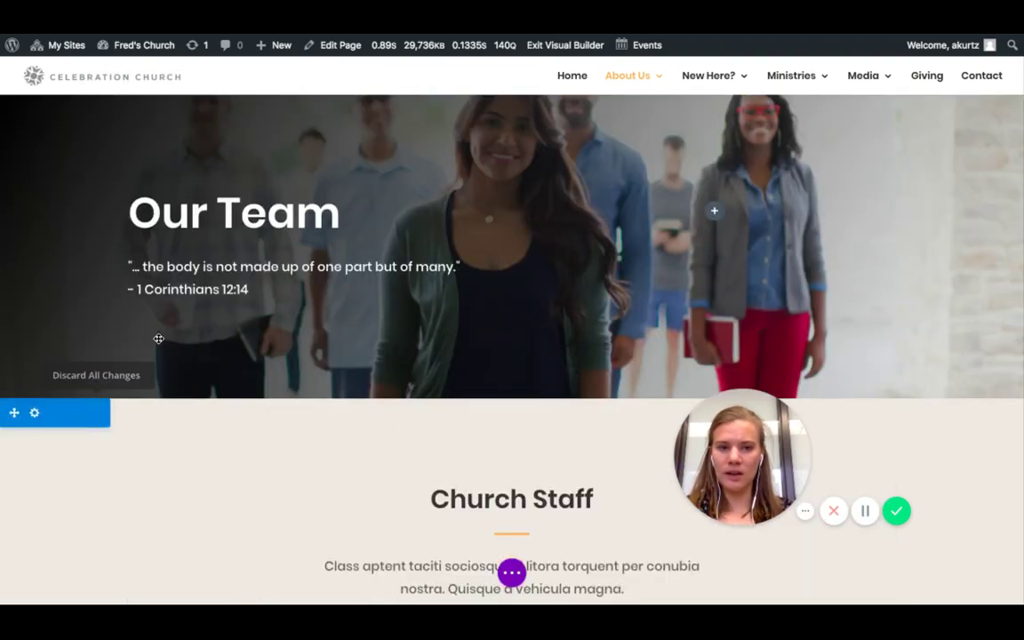
pyautogui.moveTo(706, 93)
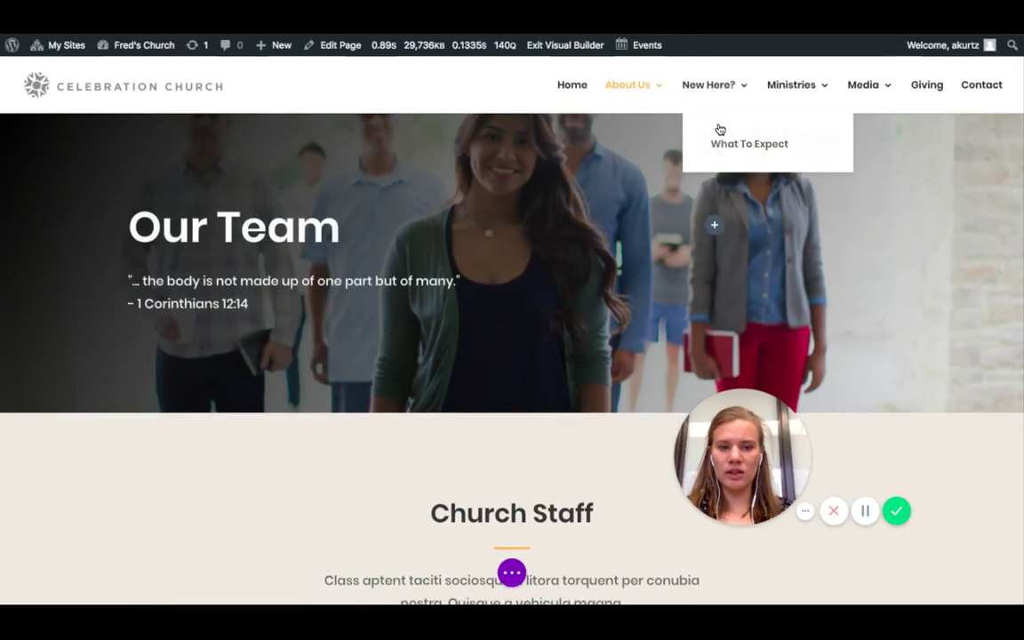
pyautogui.scroll(-1, 722, 131)
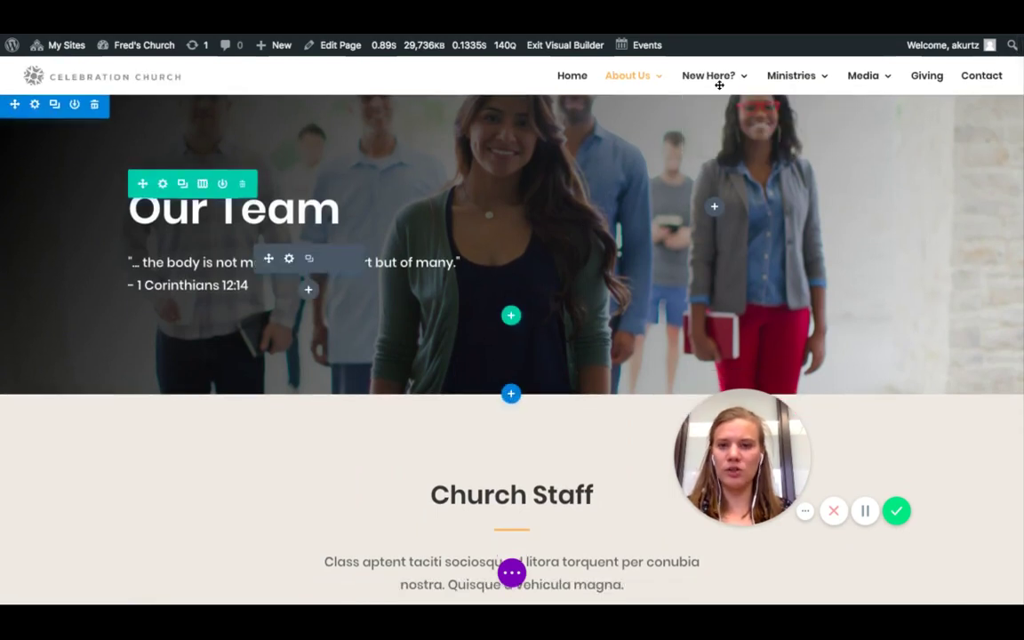
pyautogui.scroll(-3, 69, 372)
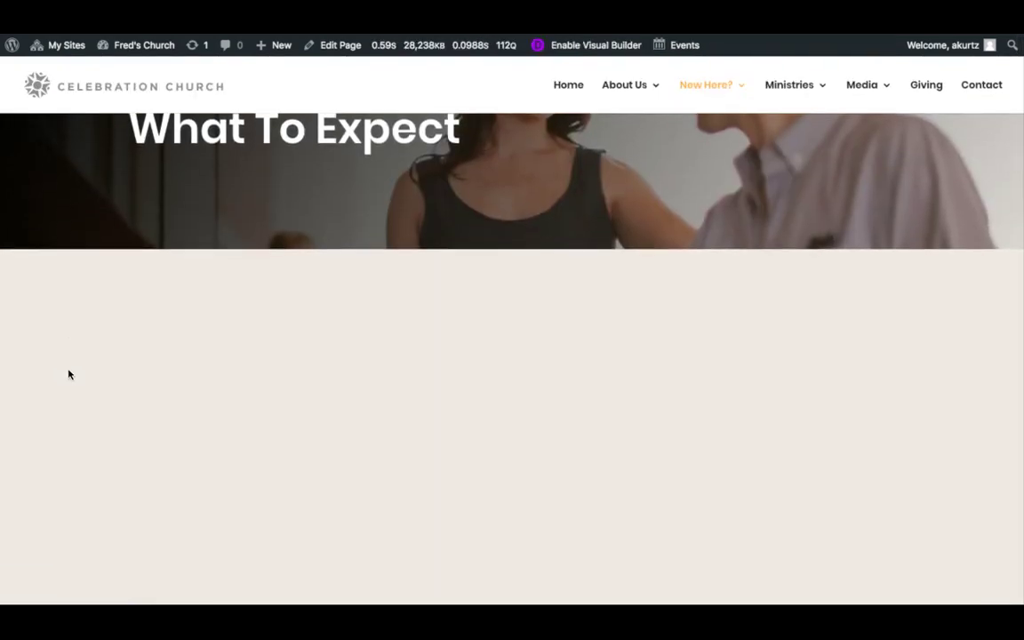
# - Look over the What To Expect page's text sections and enable the visual builder for it
pyautogui.scroll(-2, 69, 372)
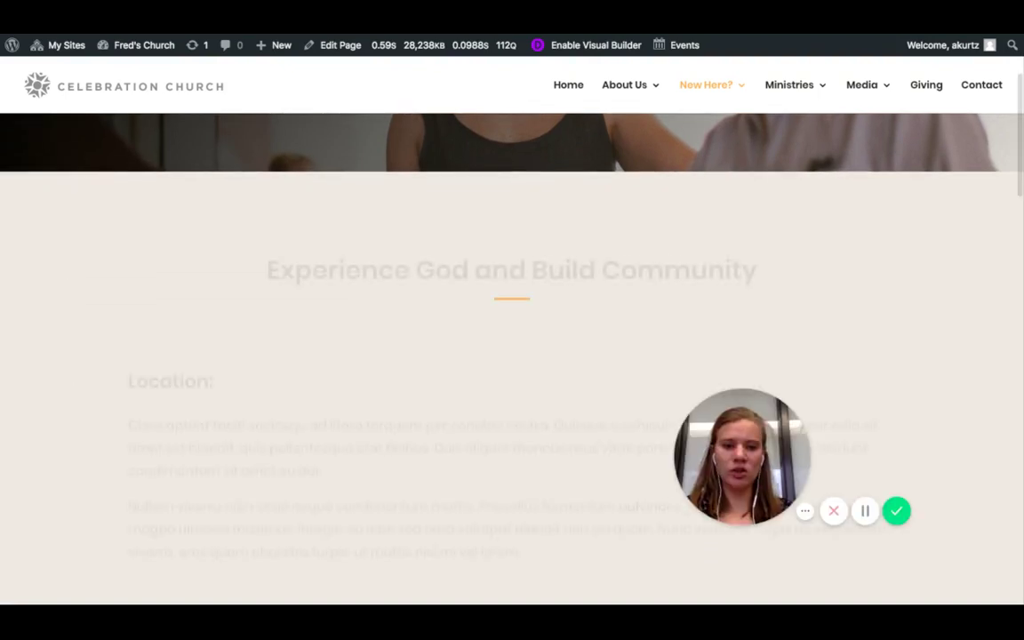
pyautogui.scroll(-4, 69, 372)
pyautogui.scroll(-2, 320, 365)
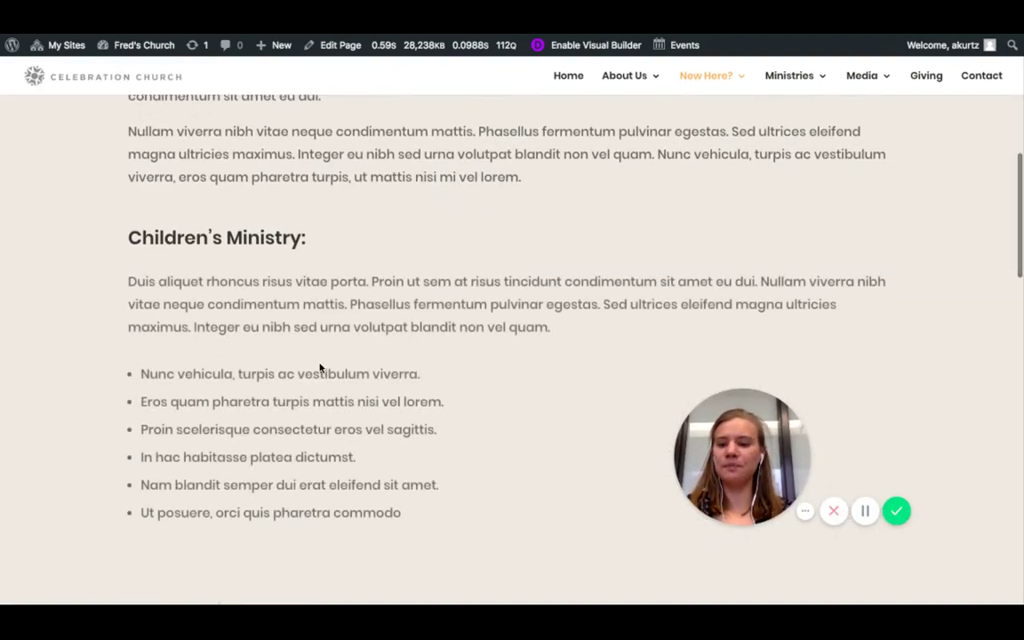
pyautogui.scroll(-5, 320, 365)
pyautogui.scroll(8, 417, 302)
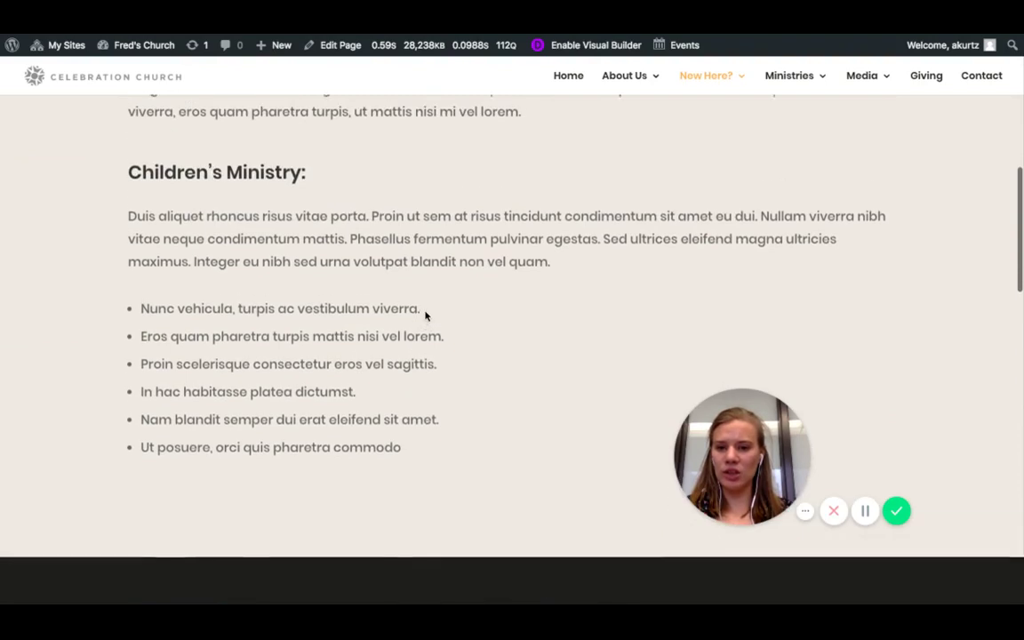
pyautogui.click(555, 42)
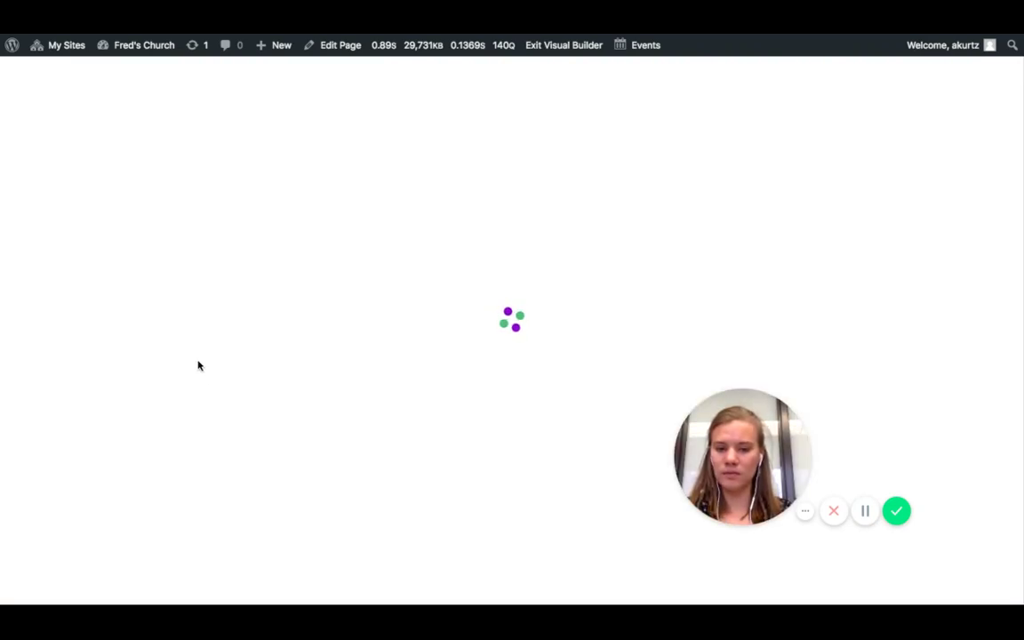
# - Change the Location row to a two-column layout with a wide two-thirds column followed by a one-third column
pyautogui.scroll(-5, 249, 373)
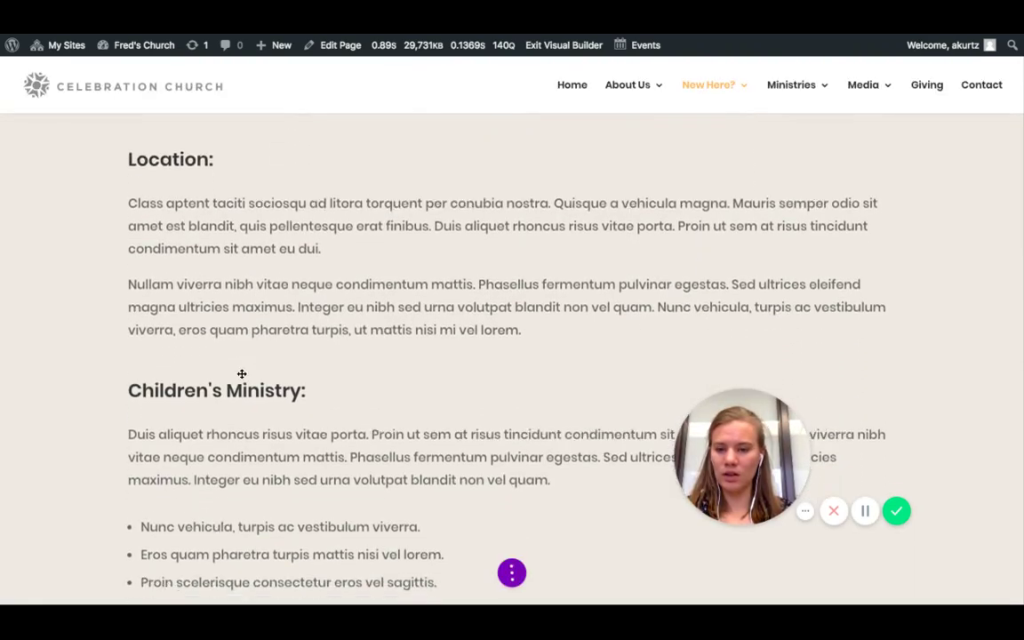
pyautogui.scroll(2, 242, 373)
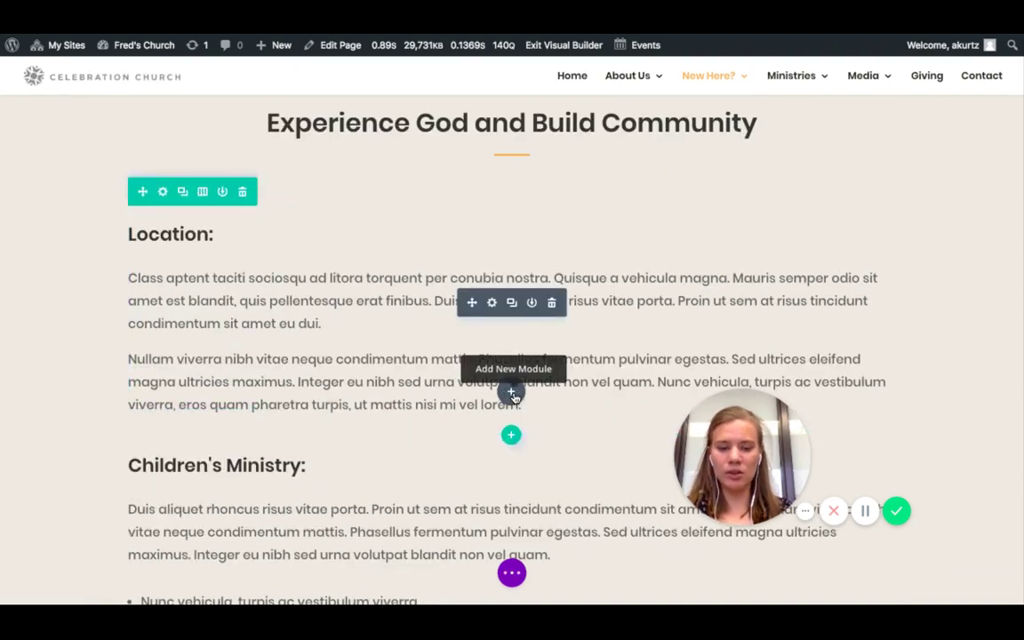
pyautogui.click(202, 195)
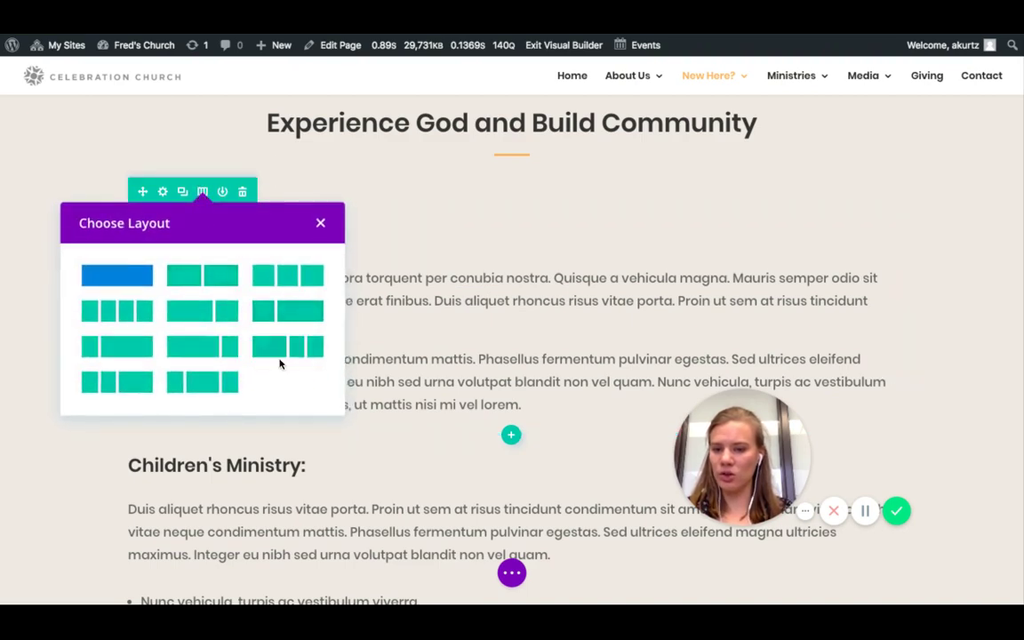
pyautogui.click(184, 321)
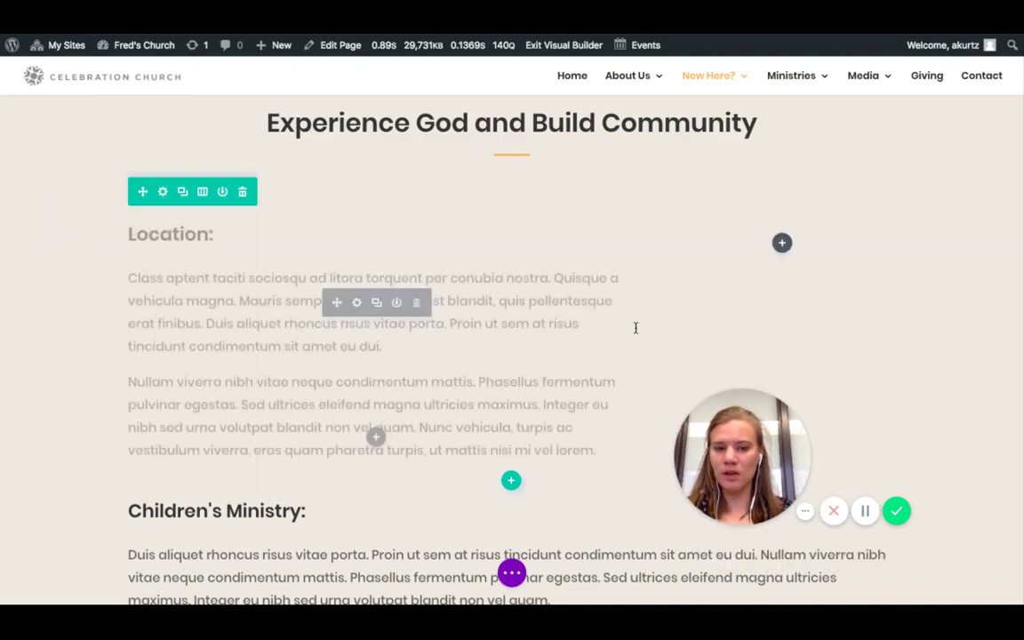
# - Insert an Image module into the empty narrow column beside the Location text
pyautogui.click(781, 242)
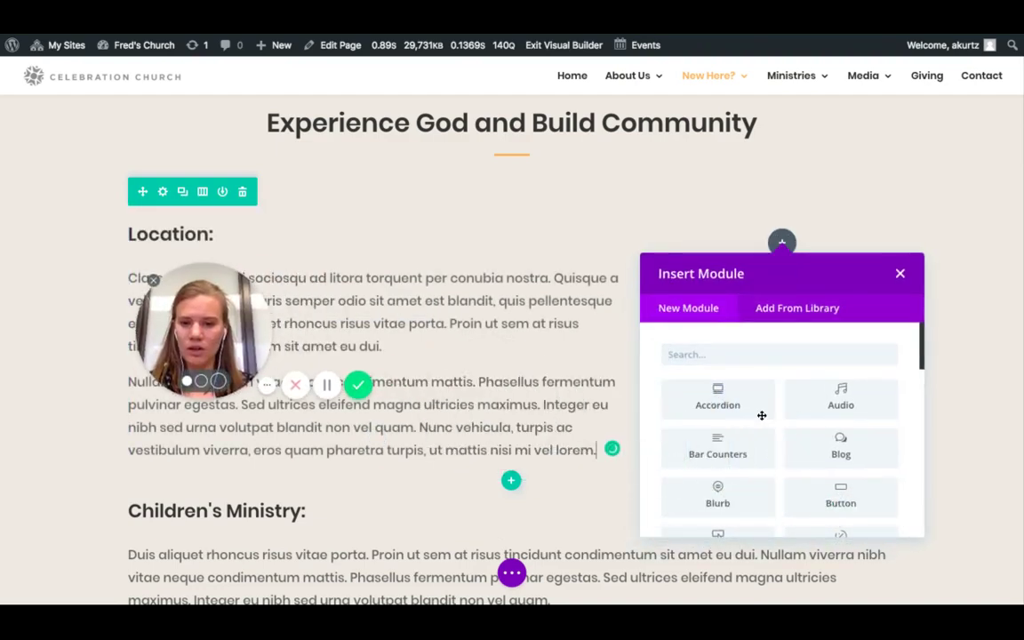
pyautogui.click(777, 359)
pyautogui.write('image')
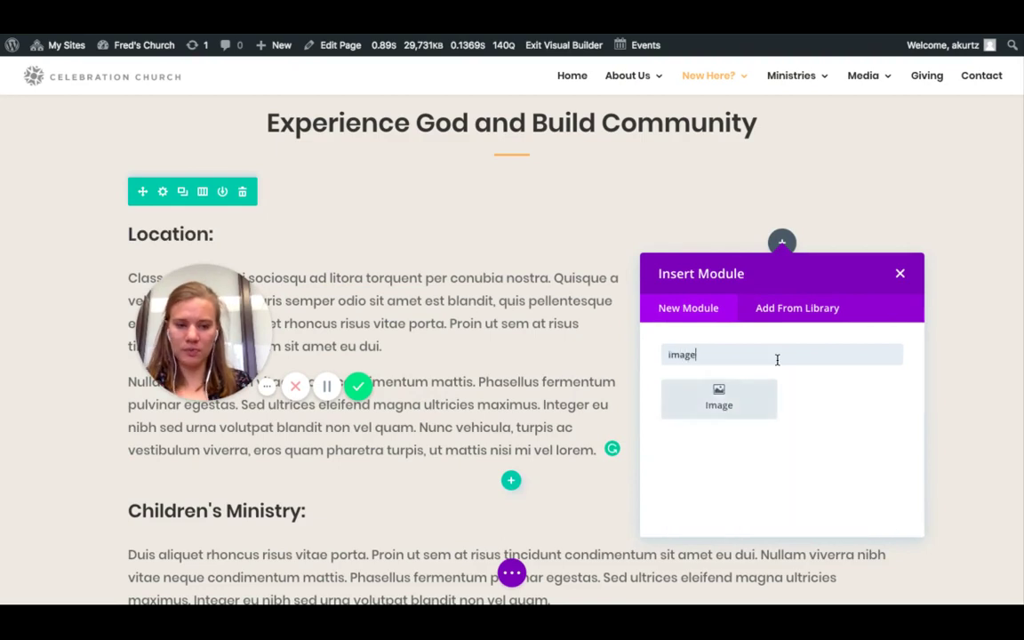
pyautogui.click(729, 400)
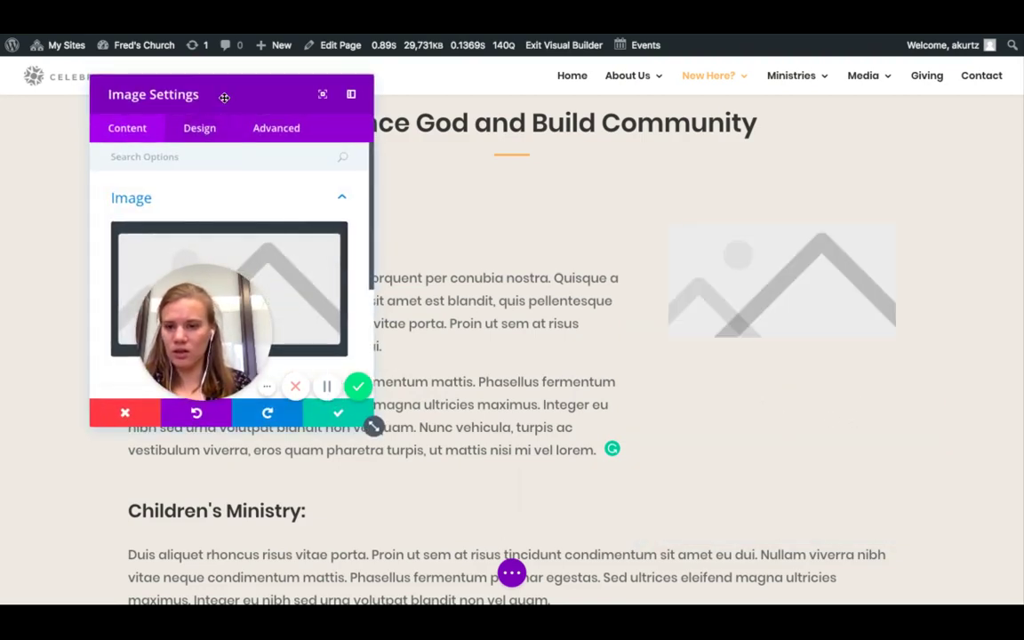
# - Replace the module's placeholder with the lightstock_227139 group reading photo from the media library and save the image settings
pyautogui.moveTo(224, 98); pyautogui.dragTo(637, 116)
pyautogui.moveTo(676, 291)
pyautogui.scroll(-1, 702, 282)
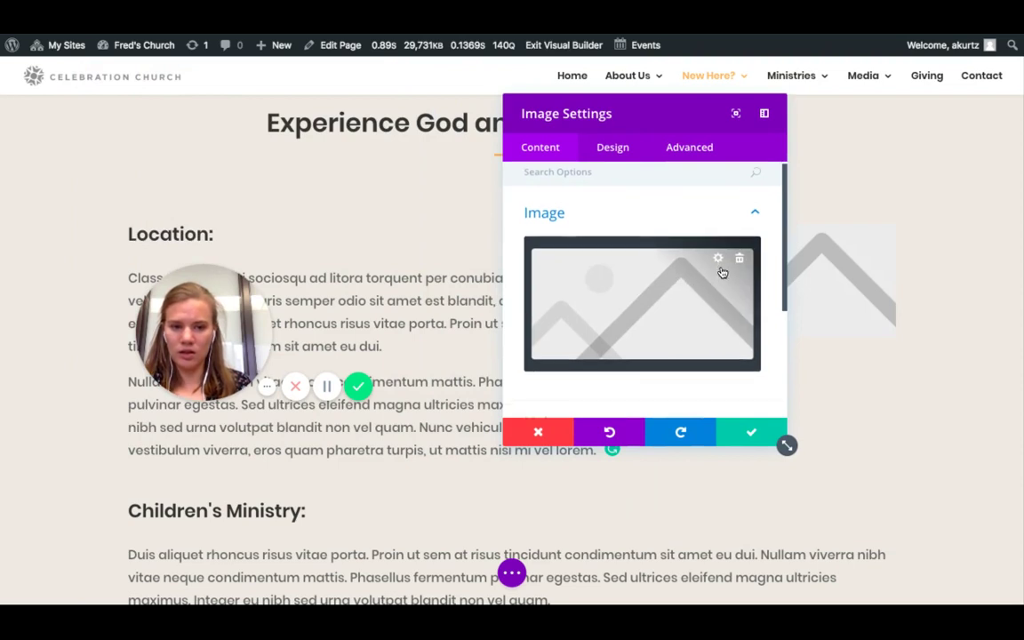
pyautogui.click(739, 260)
pyautogui.click(641, 297)
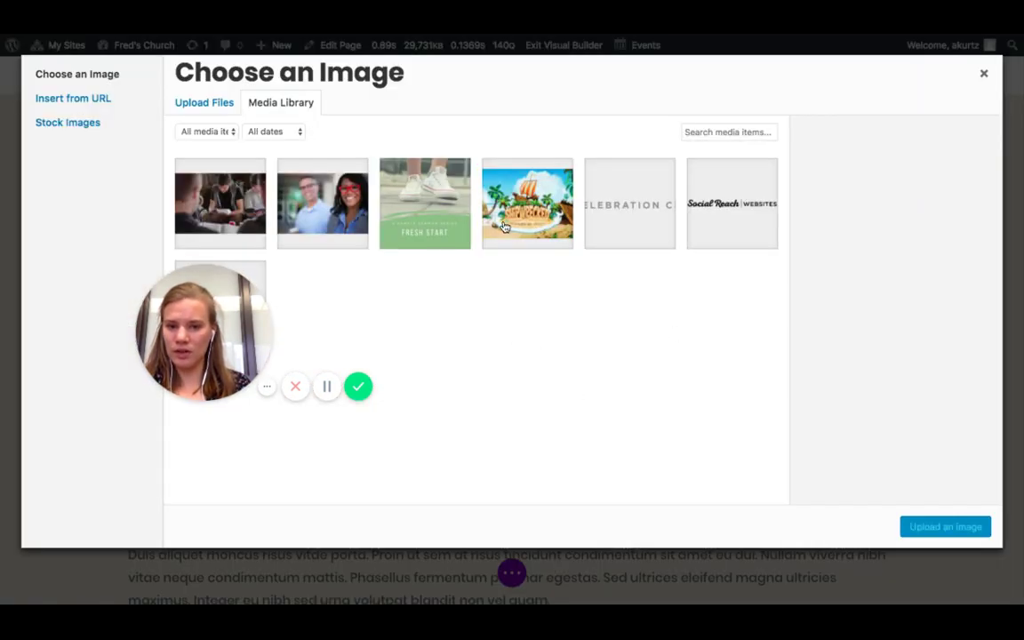
pyautogui.click(213, 224)
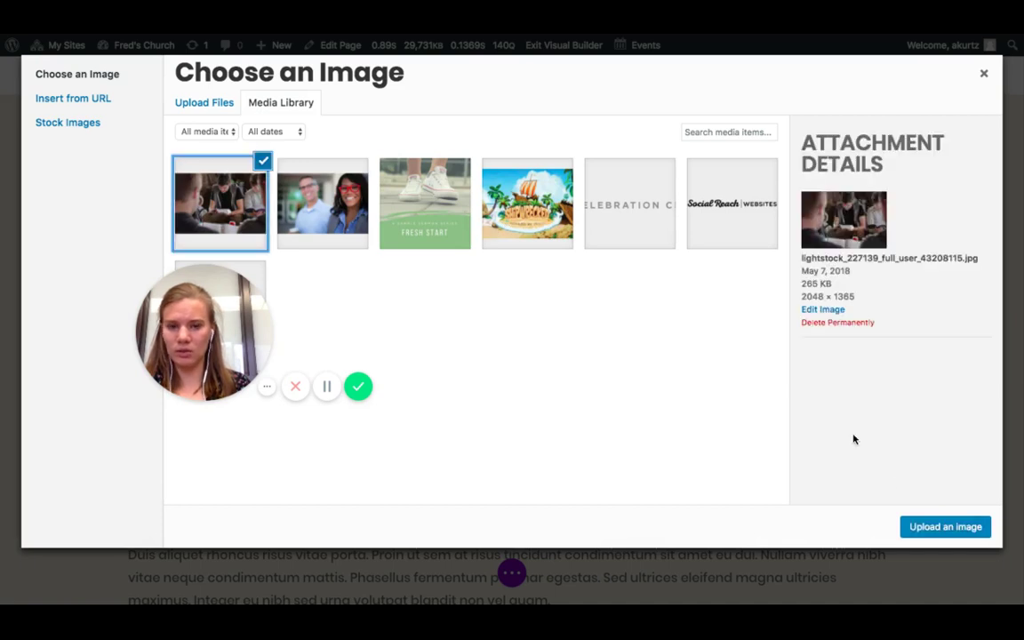
pyautogui.click(934, 531)
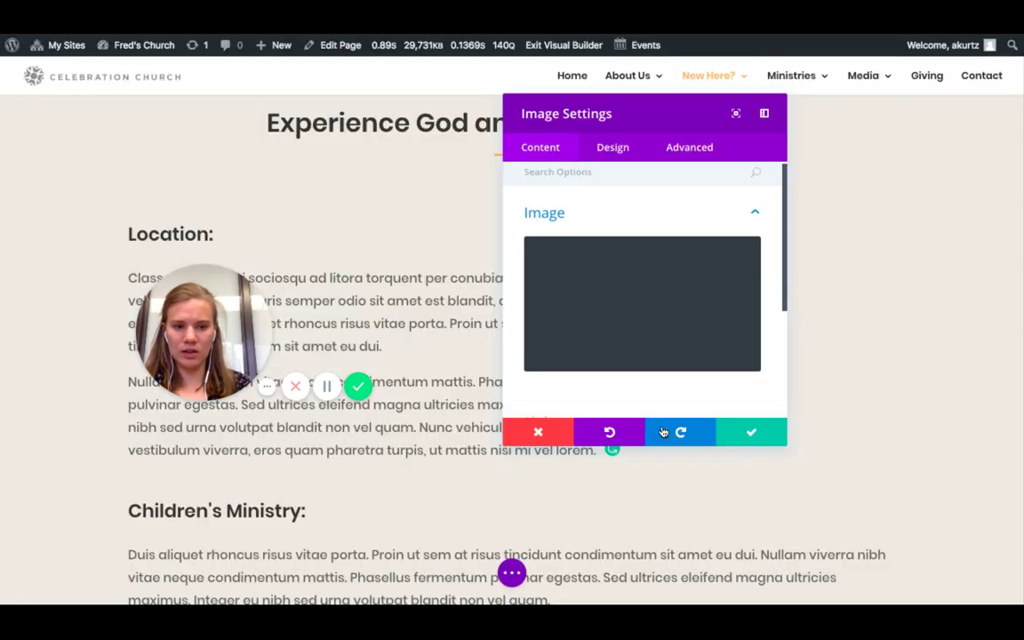
pyautogui.click(746, 433)
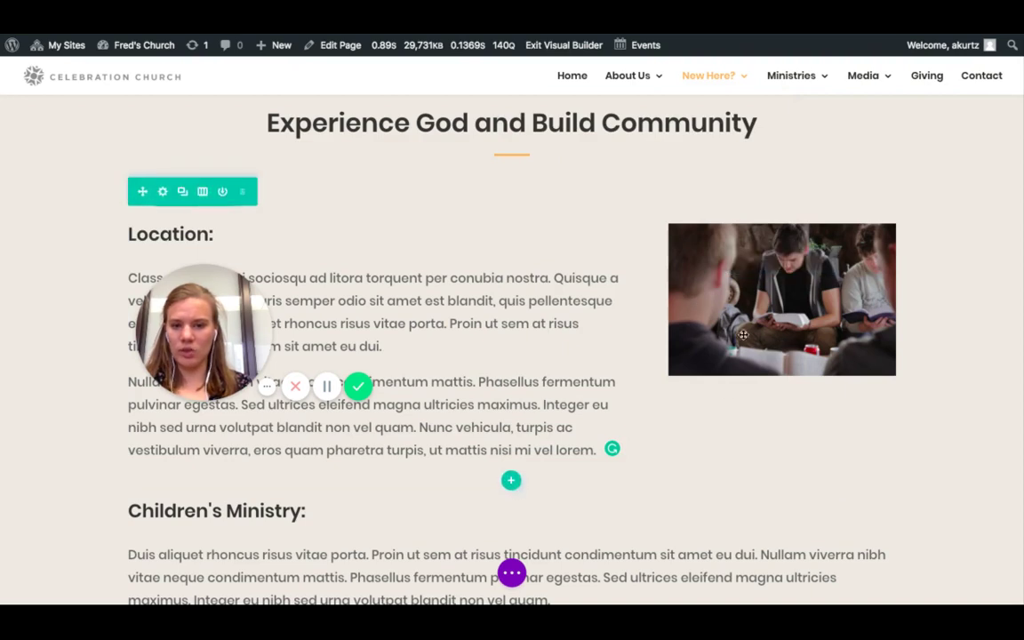
# - Reopen the Location photo's image settings and look through its design and content options
pyautogui.click(762, 259)
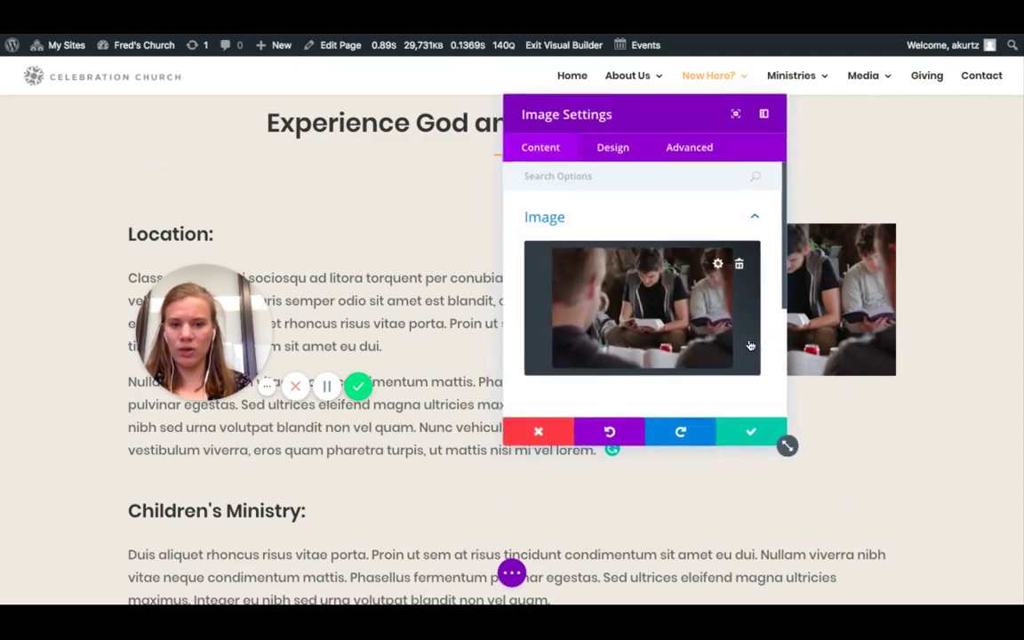
pyautogui.click(615, 151)
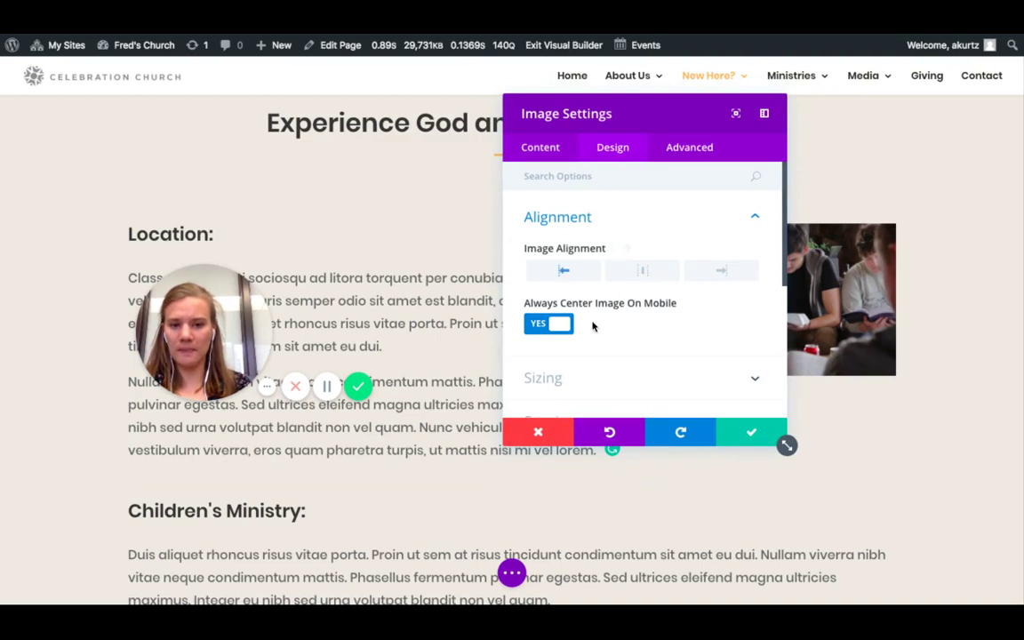
pyautogui.scroll(-2, 638, 300)
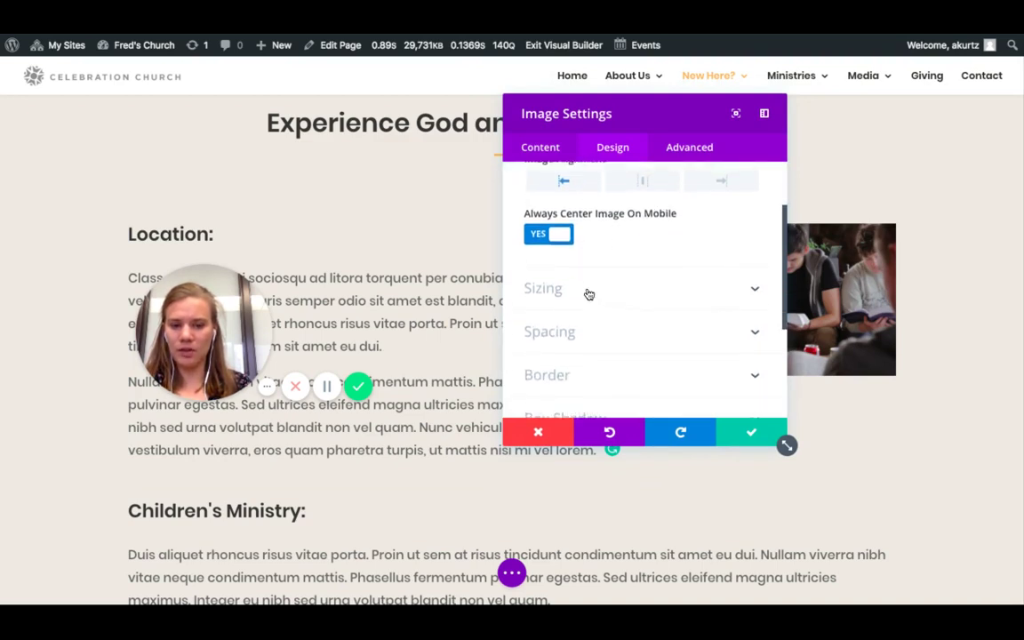
pyautogui.scroll(2, 582, 279)
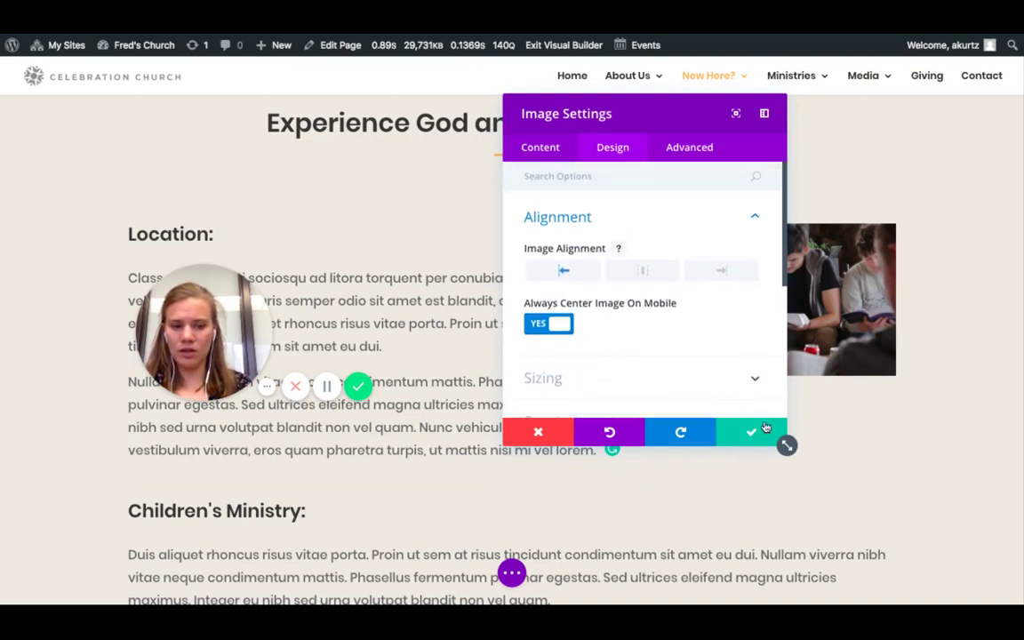
pyautogui.click(541, 150)
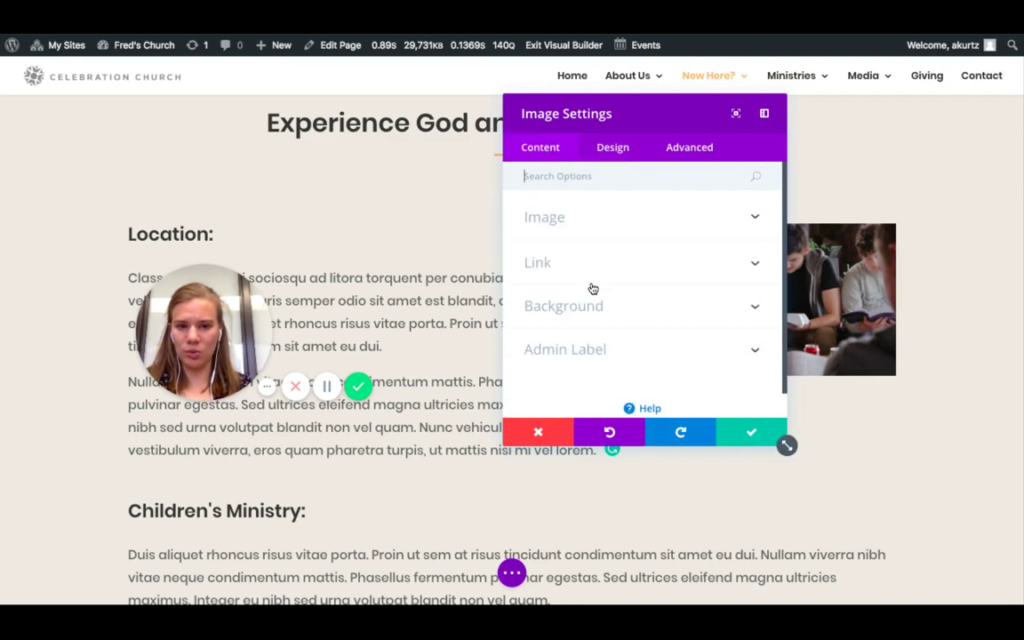
pyautogui.click(576, 228)
pyautogui.scroll(-2, 568, 257)
pyautogui.scroll(2, 568, 257)
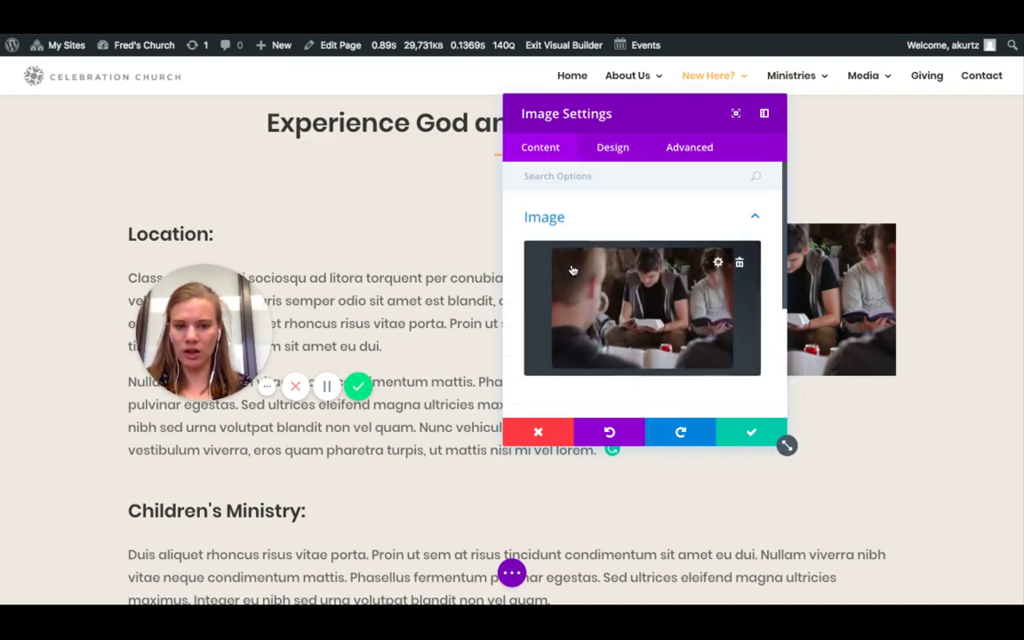
pyautogui.scroll(-2, 566, 267)
pyautogui.scroll(3, 569, 267)
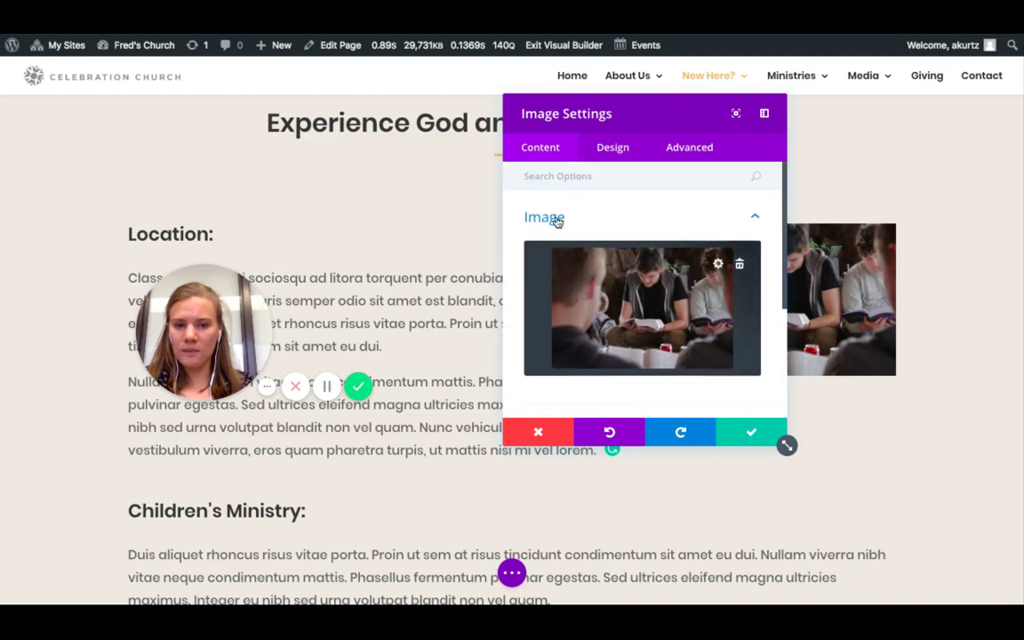
# - Set the Location photo's custom top padding to 30px and save the image settings
pyautogui.click(612, 146)
pyautogui.scroll(-2, 591, 298)
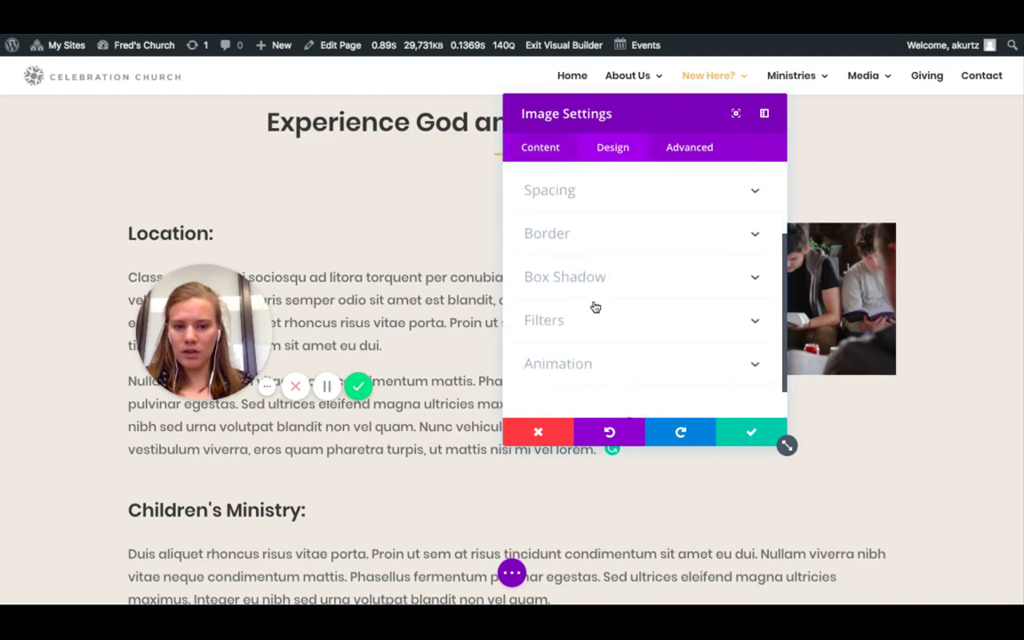
pyautogui.scroll(1, 587, 284)
pyautogui.click(582, 256)
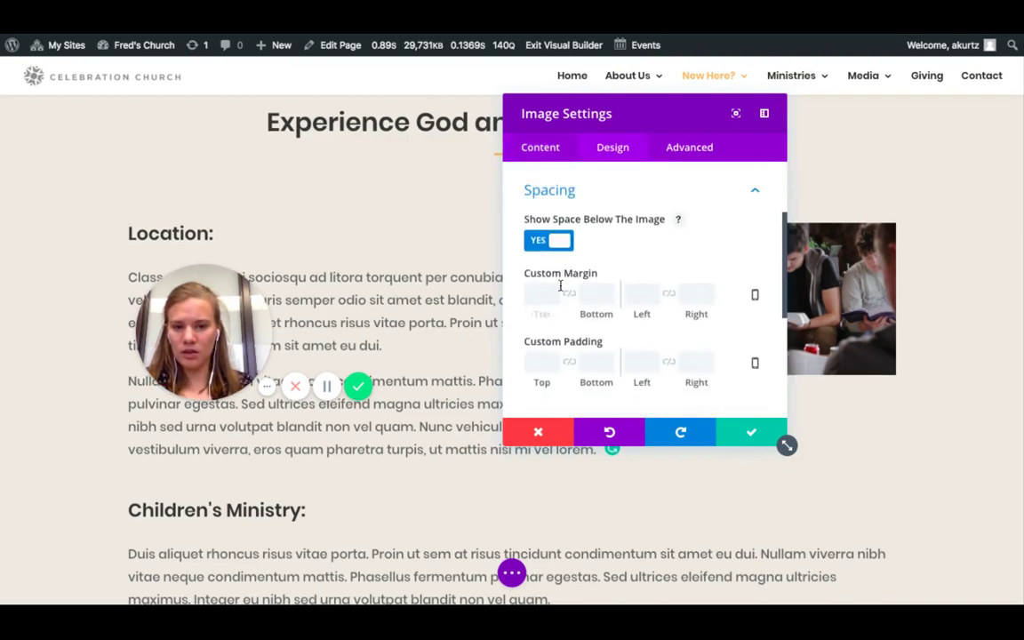
pyautogui.scroll(-1, 536, 356)
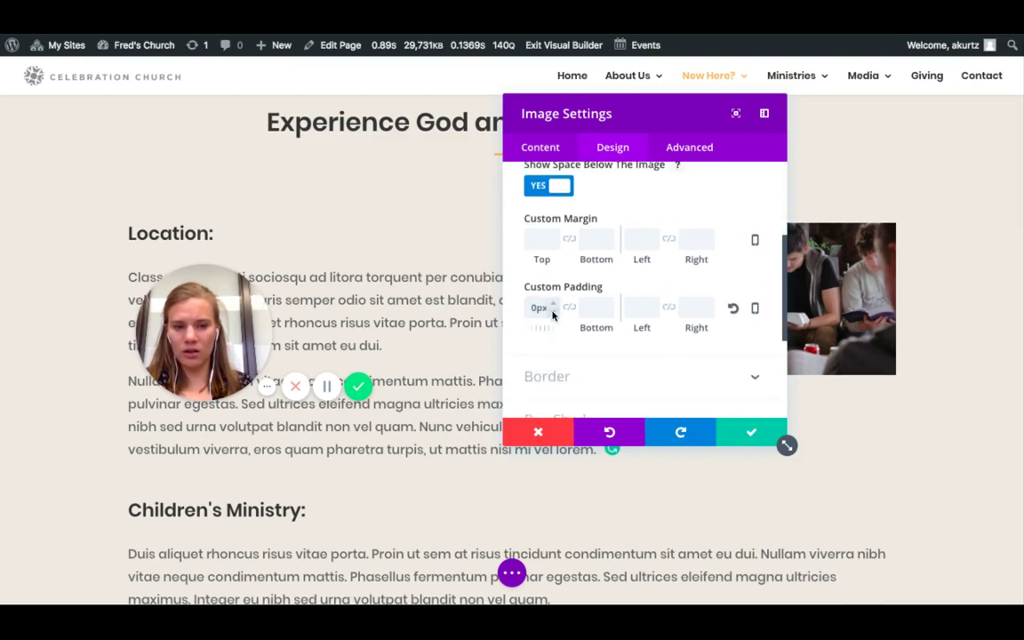
pyautogui.click(554, 305)
pyautogui.click(554, 305)
pyautogui.click(553, 304)
pyautogui.click(553, 304)
pyautogui.click(553, 305)
pyautogui.click(554, 305)
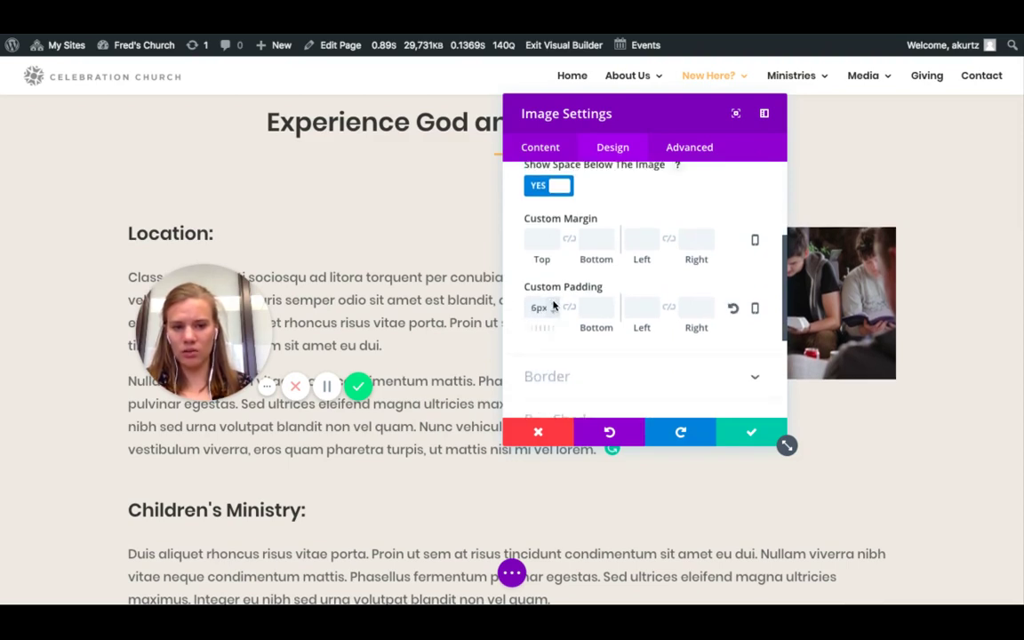
pyautogui.click(553, 304)
pyautogui.click(553, 305)
pyautogui.click(553, 304)
pyautogui.click(552, 305)
pyautogui.click(551, 305)
pyautogui.click(552, 305)
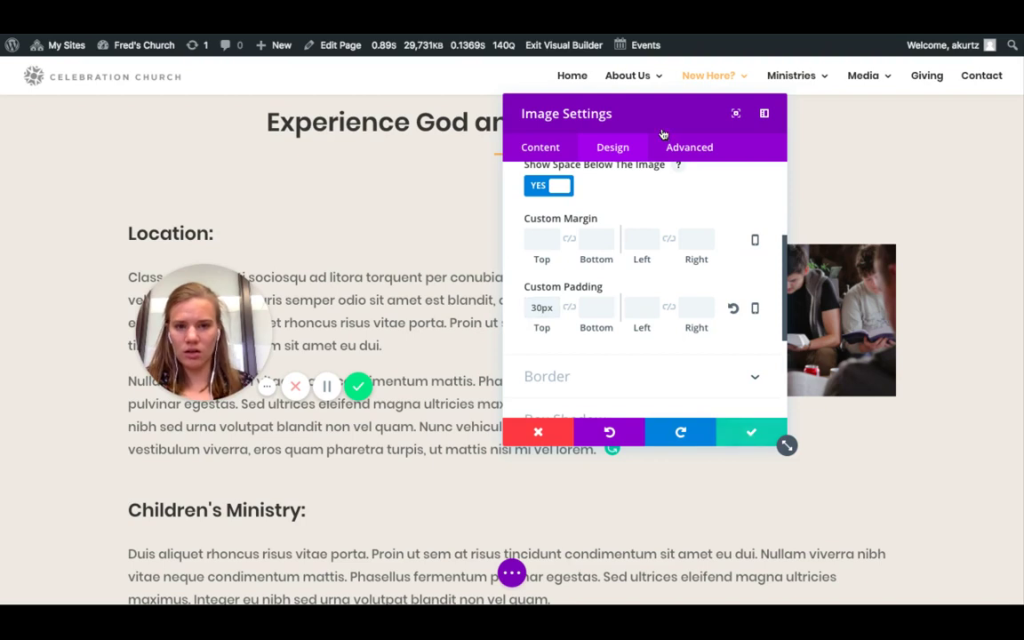
pyautogui.moveTo(663, 129); pyautogui.dragTo(620, 125)
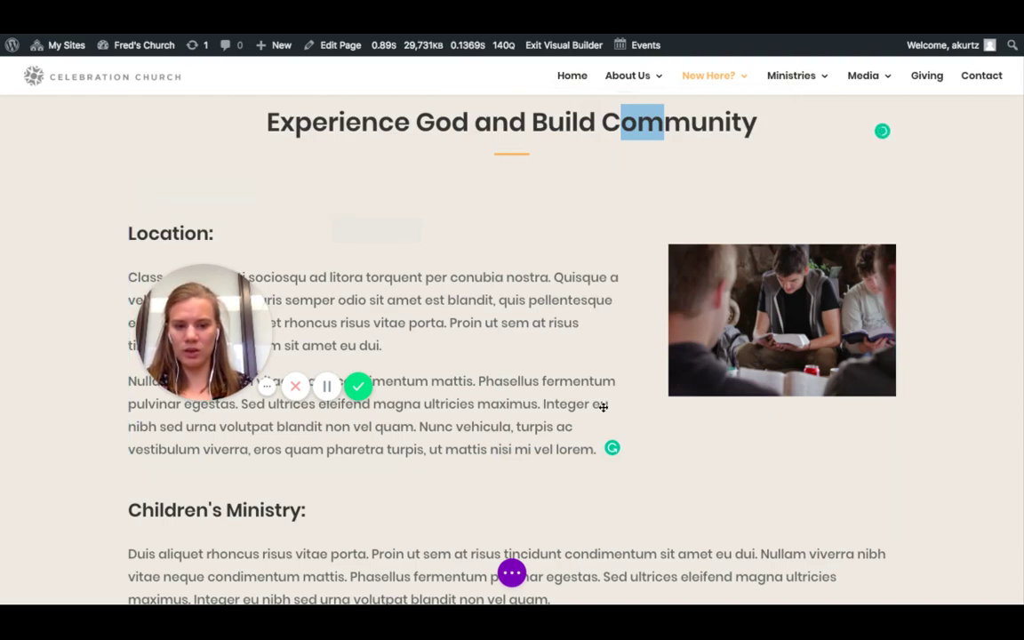
# - Insert an Image module below the Children's Ministry bullet list
pyautogui.scroll(-1, 464, 473)
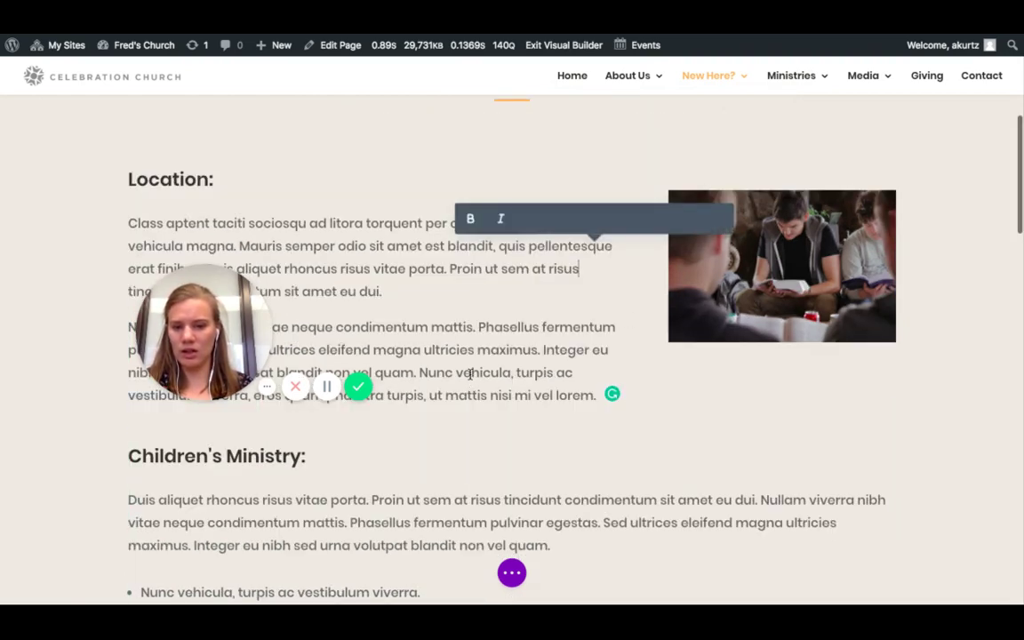
pyautogui.click(610, 526)
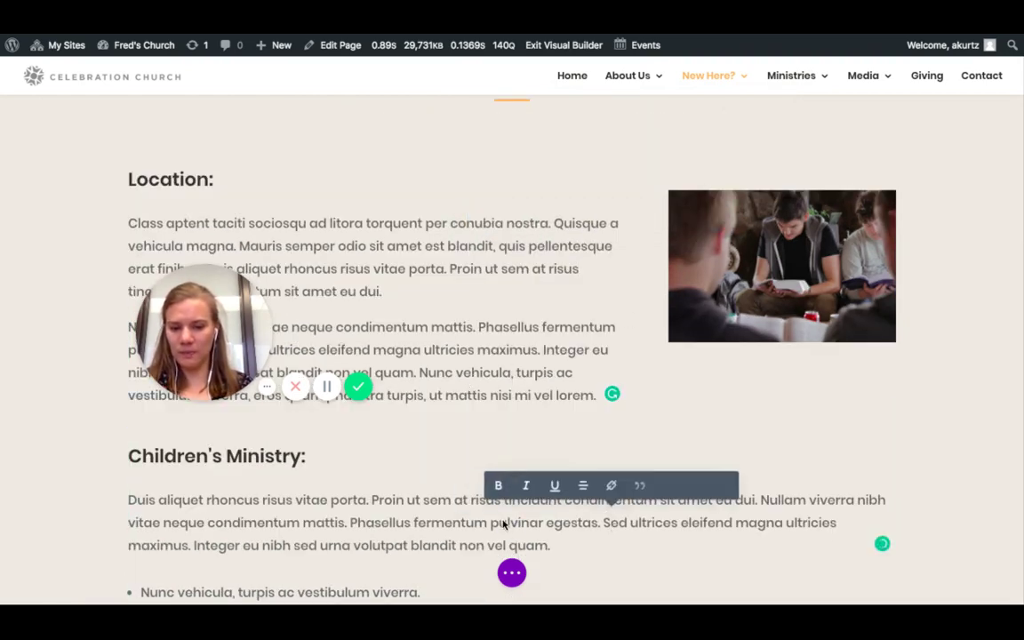
pyautogui.scroll(-3, 385, 516)
pyautogui.scroll(-4, 385, 515)
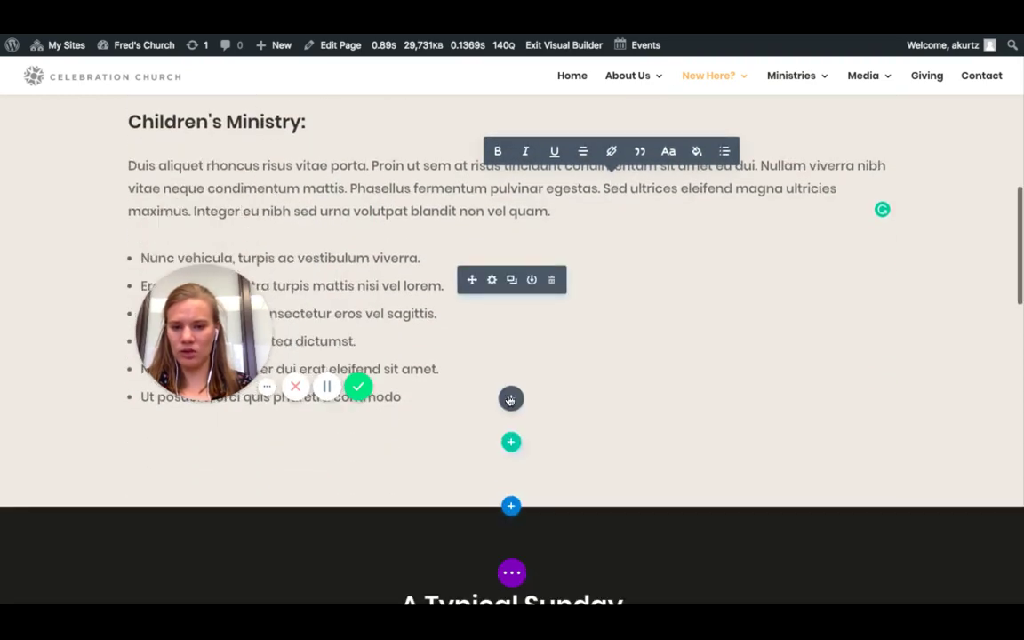
pyautogui.click(530, 410)
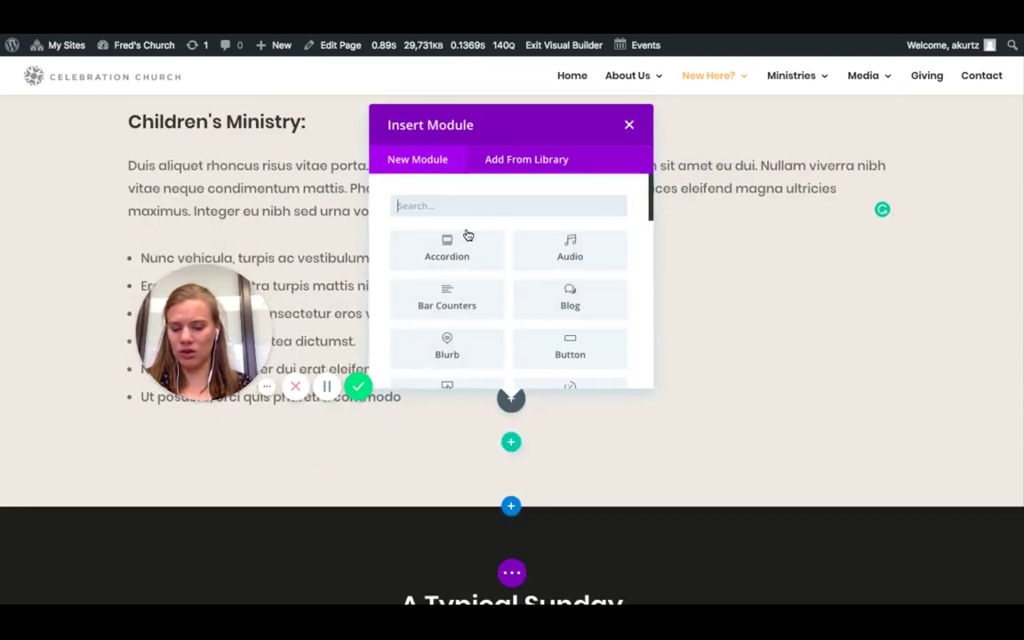
pyautogui.write('image')
pyautogui.click(431, 250)
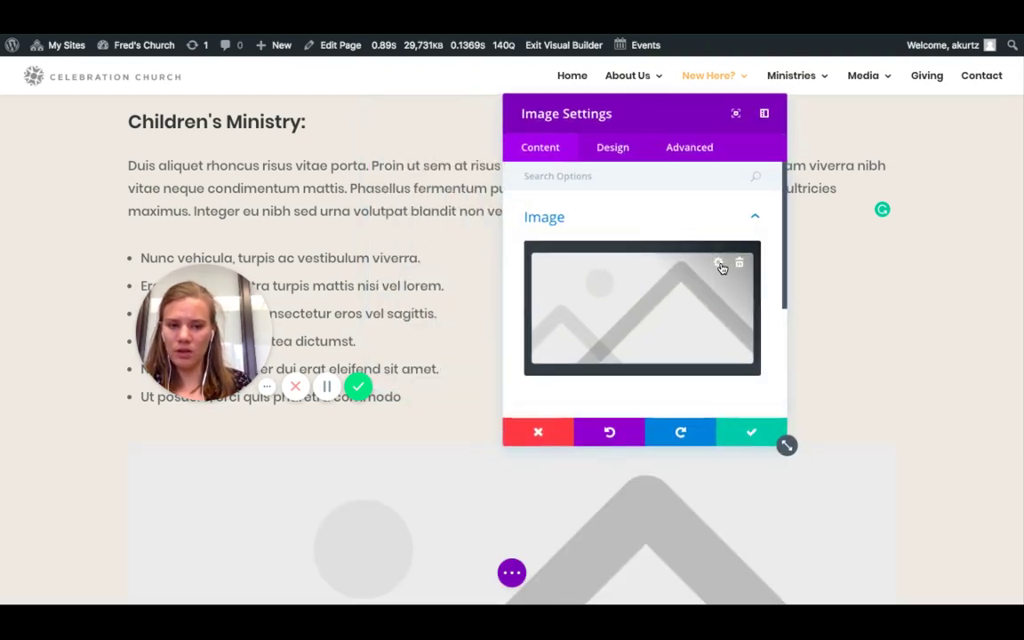
# - Replace the new module's placeholder with shipwrecked-vbs-theme-tile-min.jpg from the media library and save the image settings
pyautogui.click(718, 264)
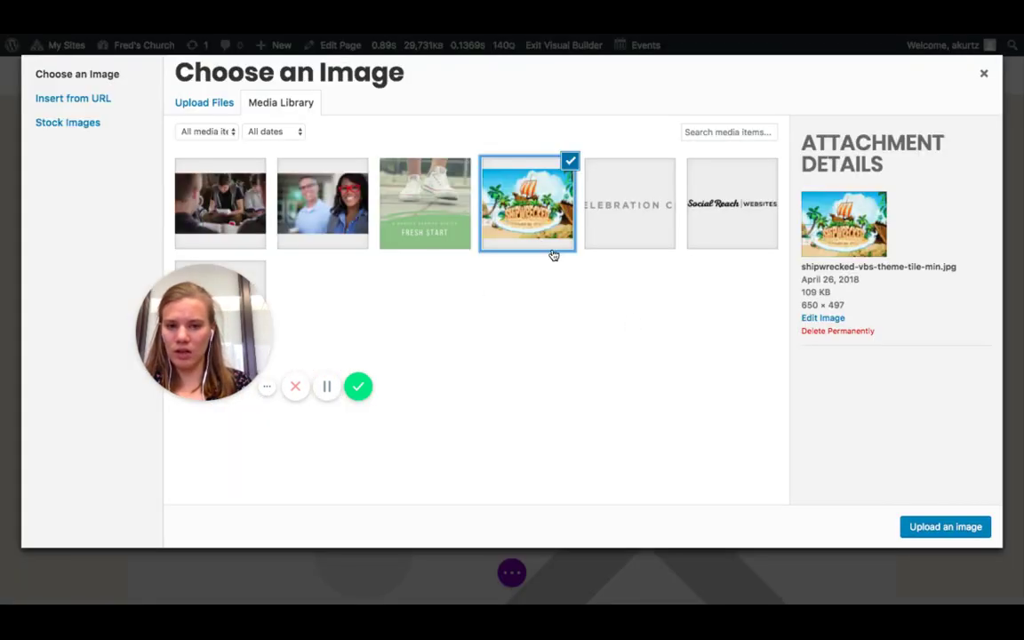
pyautogui.click(924, 528)
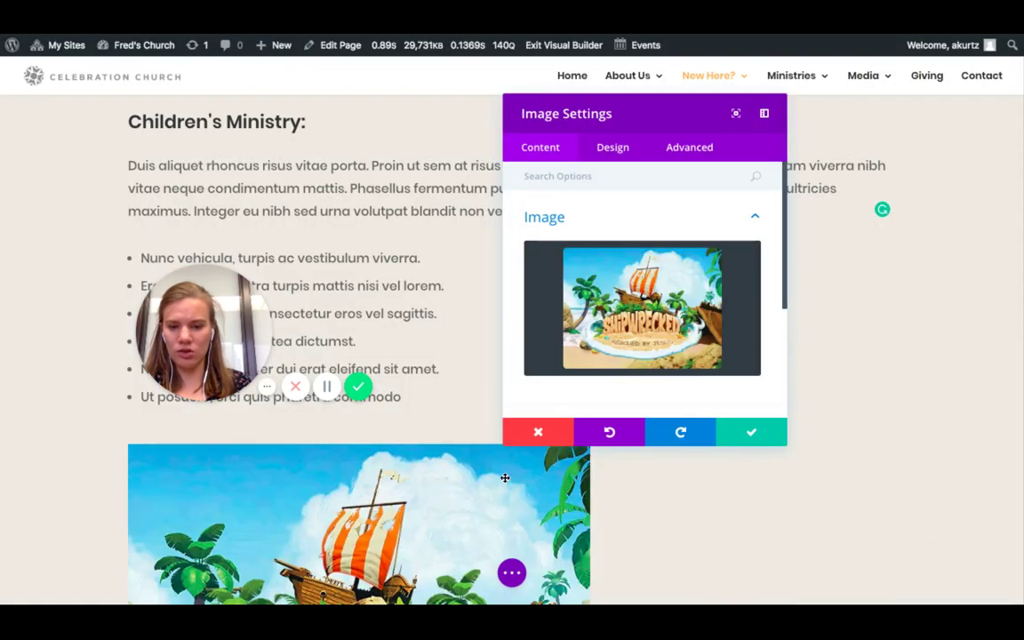
pyautogui.scroll(-5, 505, 477)
pyautogui.scroll(1, 515, 469)
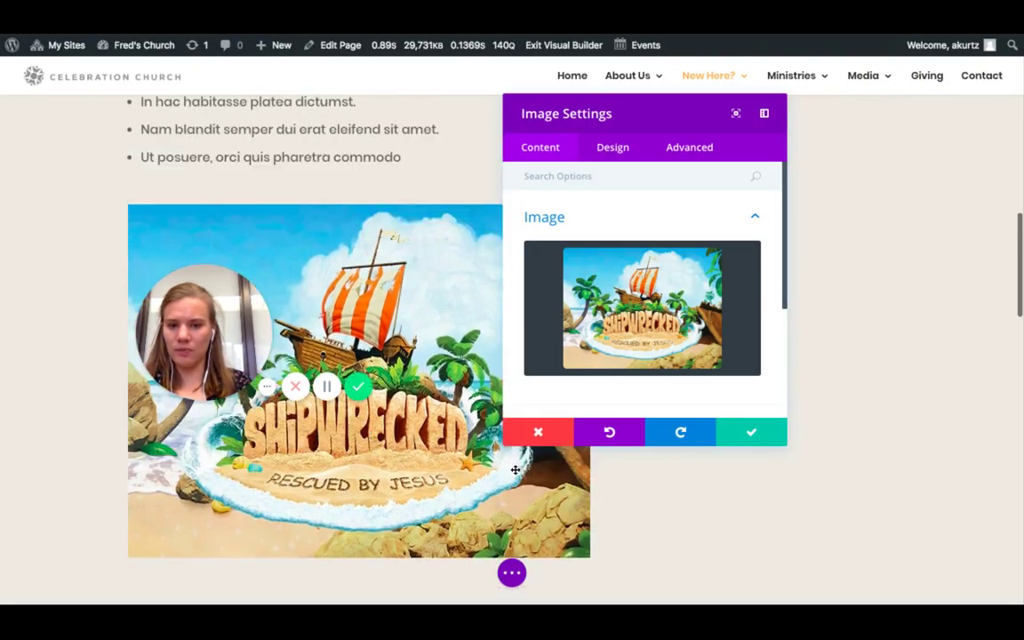
pyautogui.click(751, 432)
pyautogui.scroll(6, 448, 346)
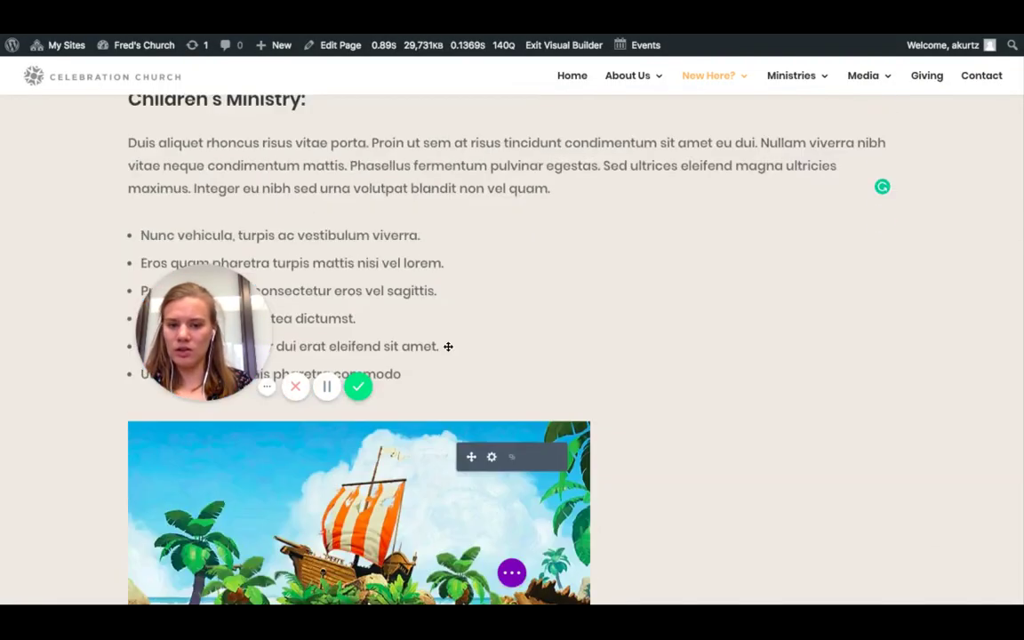
pyautogui.scroll(-6, 448, 345)
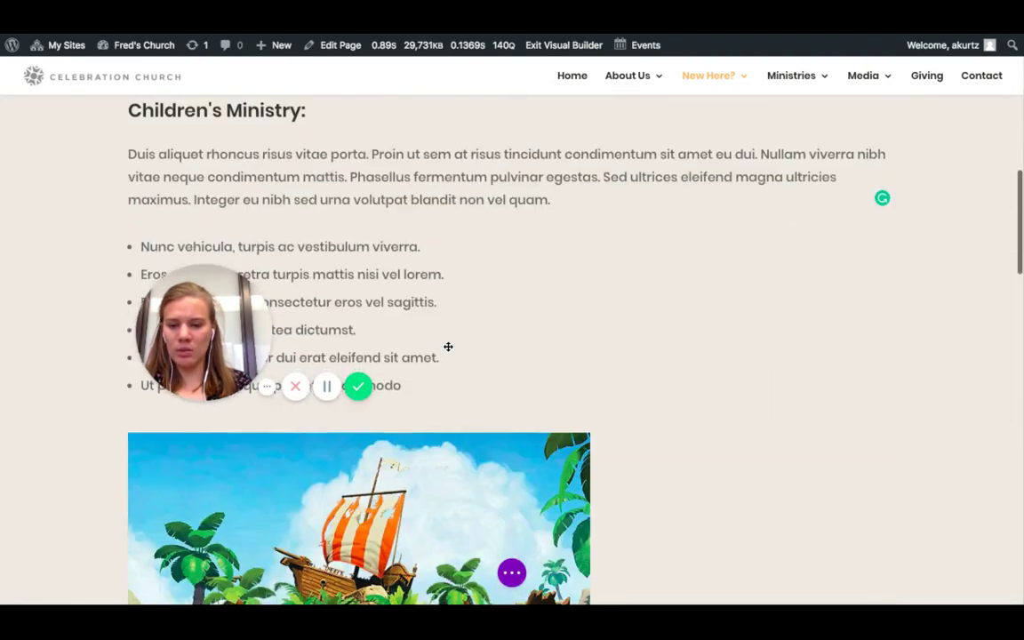
pyautogui.scroll(8, 490, 343)
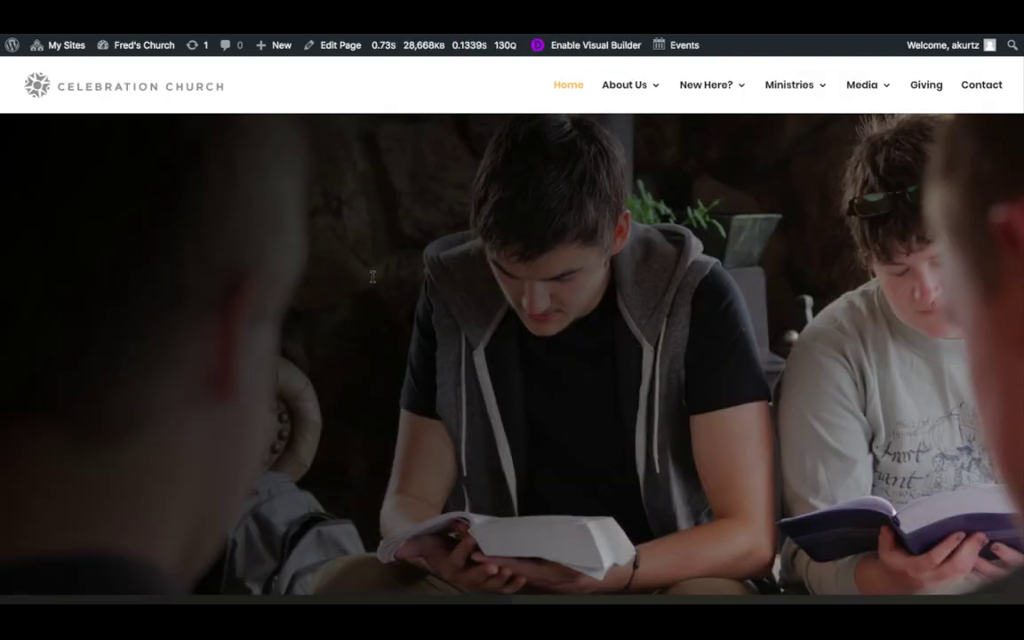
# - Look over the Home page's sections and images from the welcome banner down to Upcoming Featured Events
pyautogui.scroll(-5, 708, 334)
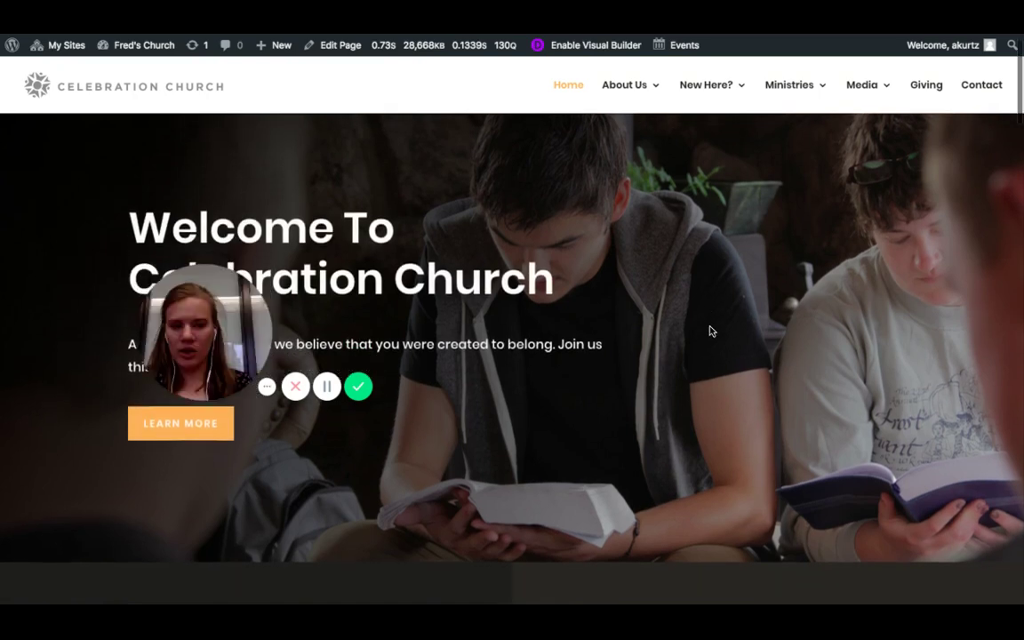
pyautogui.scroll(-10, 708, 330)
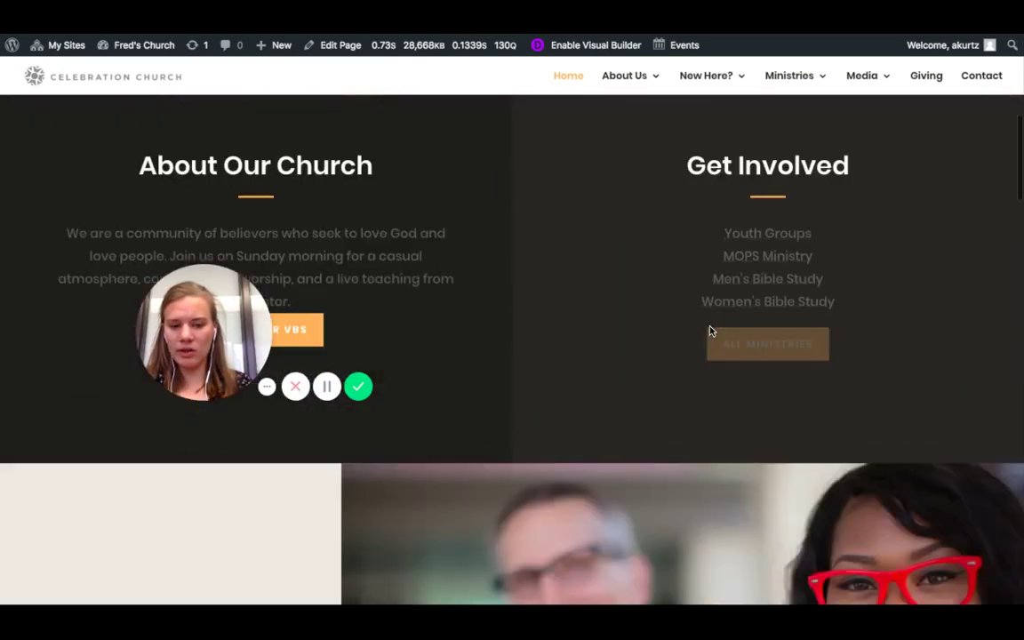
pyautogui.scroll(-2, 520, 330)
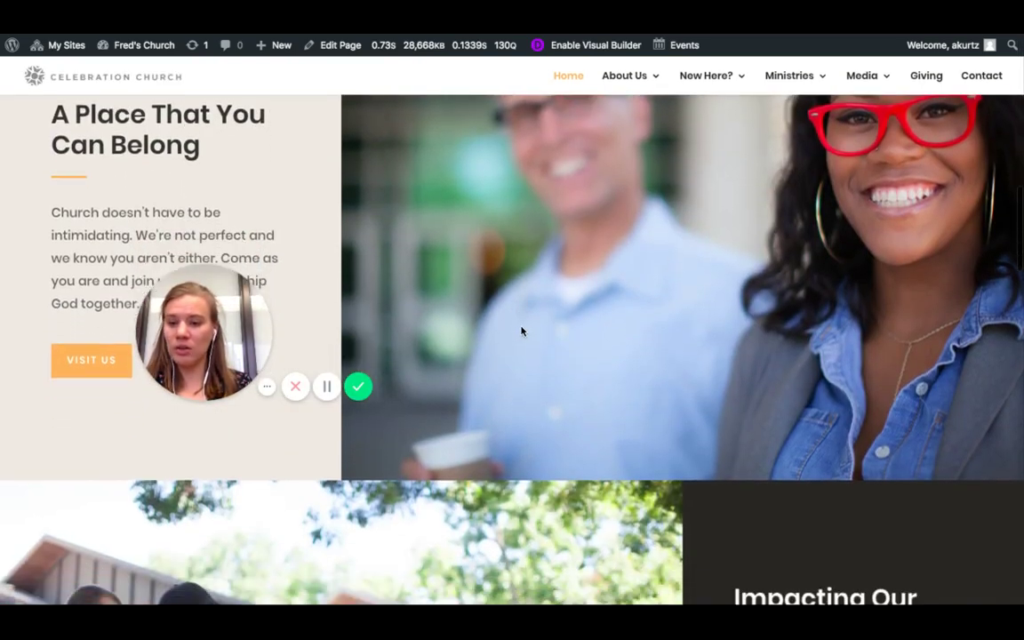
pyautogui.scroll(-3, 522, 332)
pyautogui.scroll(-10, 525, 335)
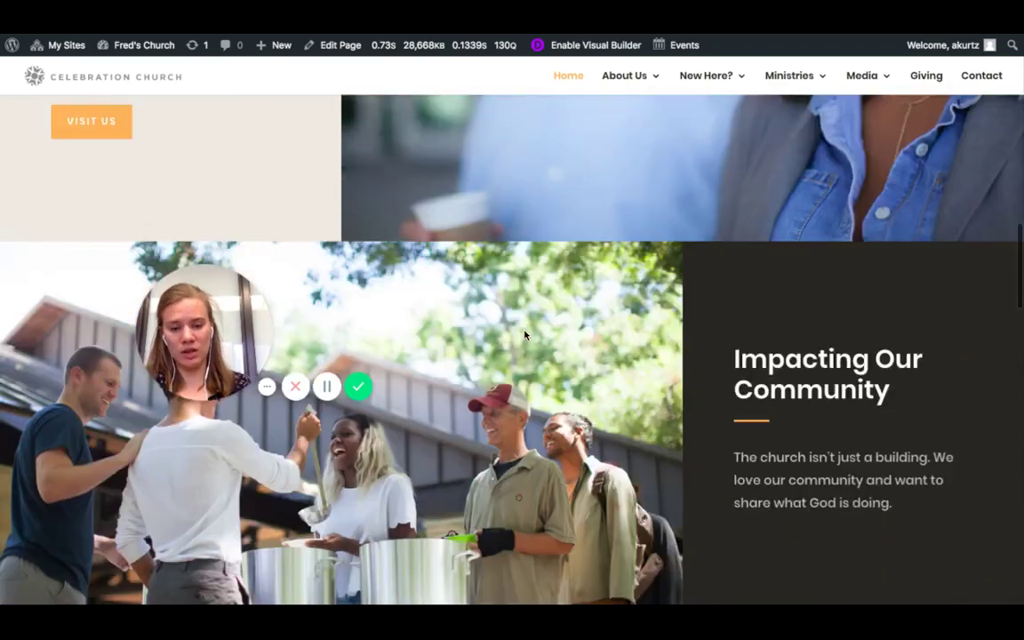
pyautogui.scroll(-12, 525, 335)
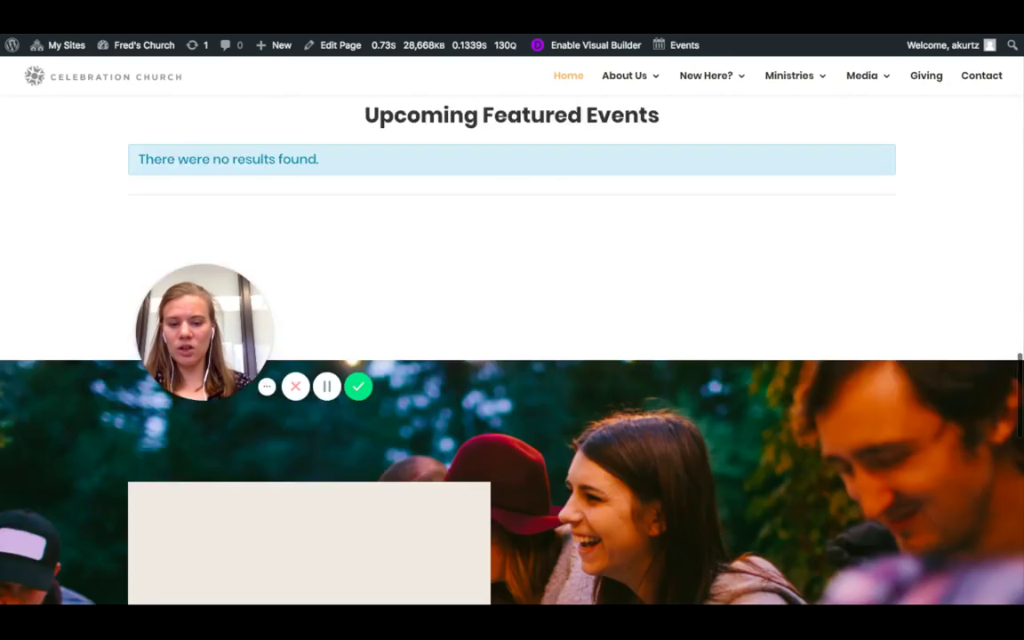
pyautogui.scroll(15, 524, 335)
pyautogui.scroll(4, 524, 335)
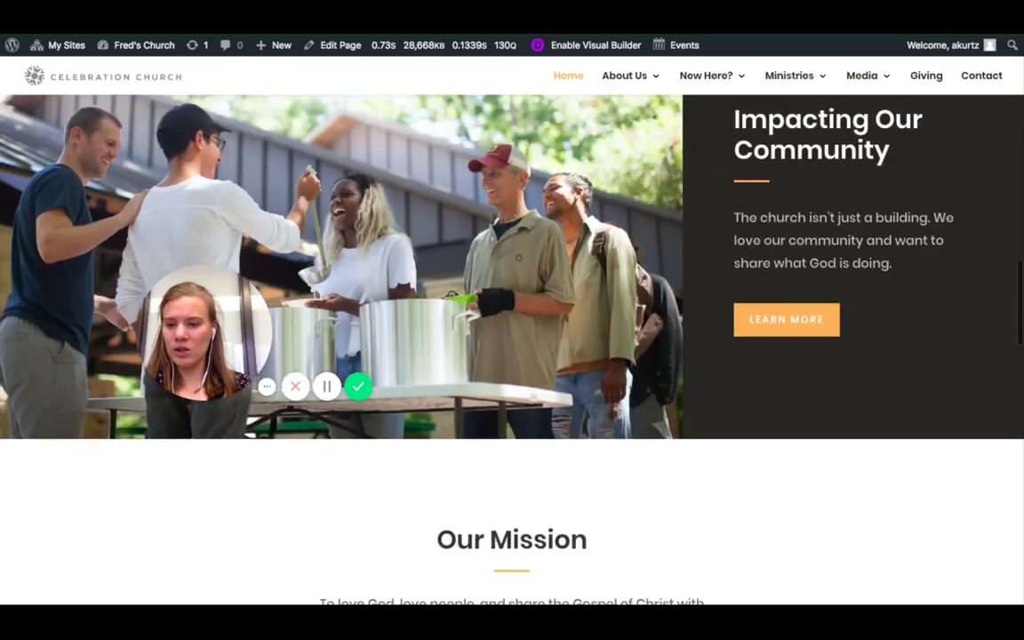